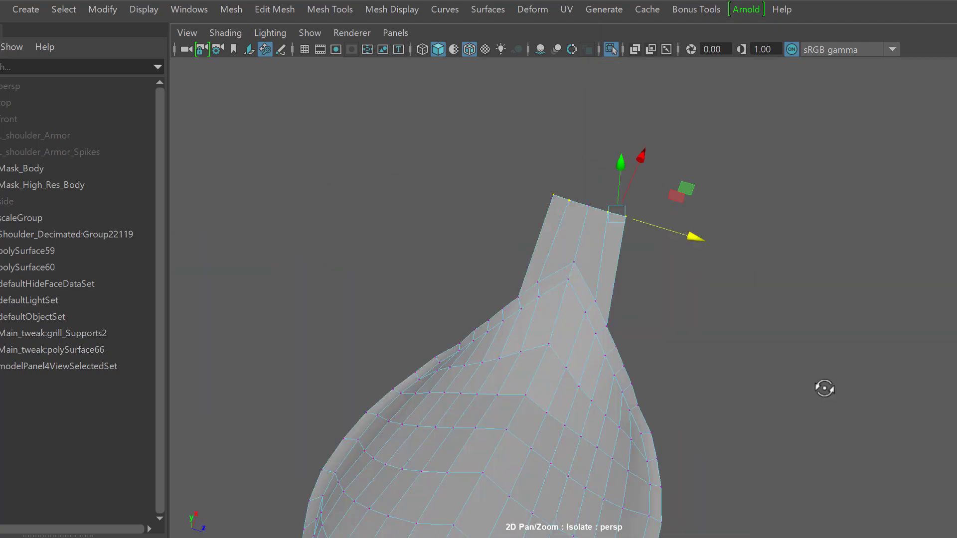
# Extrude the edges at the shell's pointed end and shape the new faces into a narrow upturned tab.
pyautogui.keyDown('alt'); pyautogui.moveTo(825, 389); pyautogui.dragTo(797, 389); pyautogui.keyUp('alt')
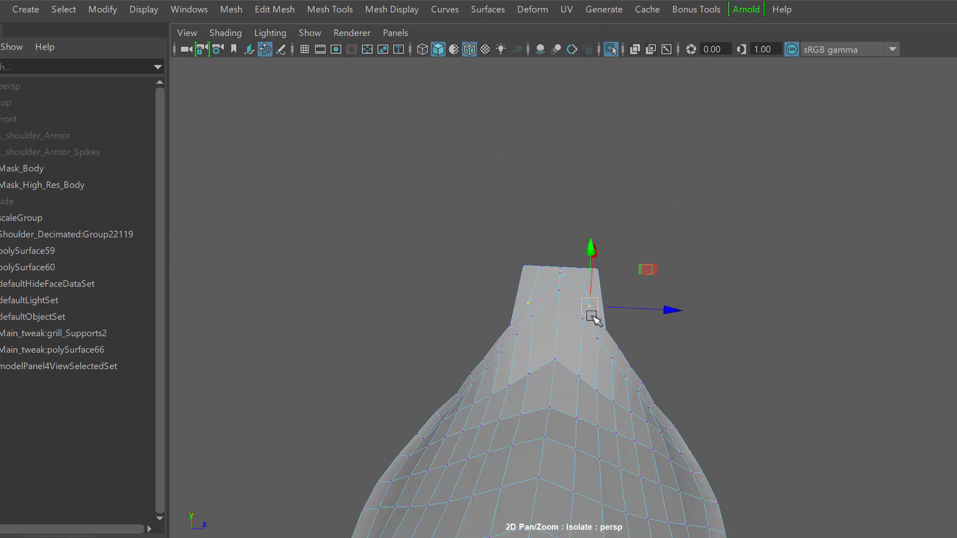
pyautogui.keyDown('alt'); pyautogui.moveTo(593, 316); pyautogui.dragTo(626, 346); pyautogui.keyUp('alt')
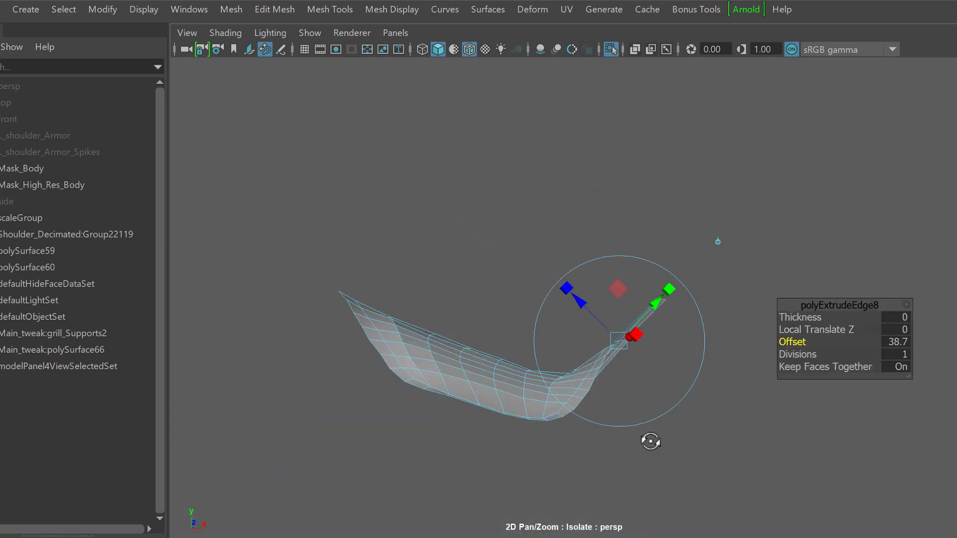
pyautogui.keyDown('alt'); pyautogui.moveTo(654, 445); pyautogui.dragTo(672, 424); pyautogui.keyUp('alt')
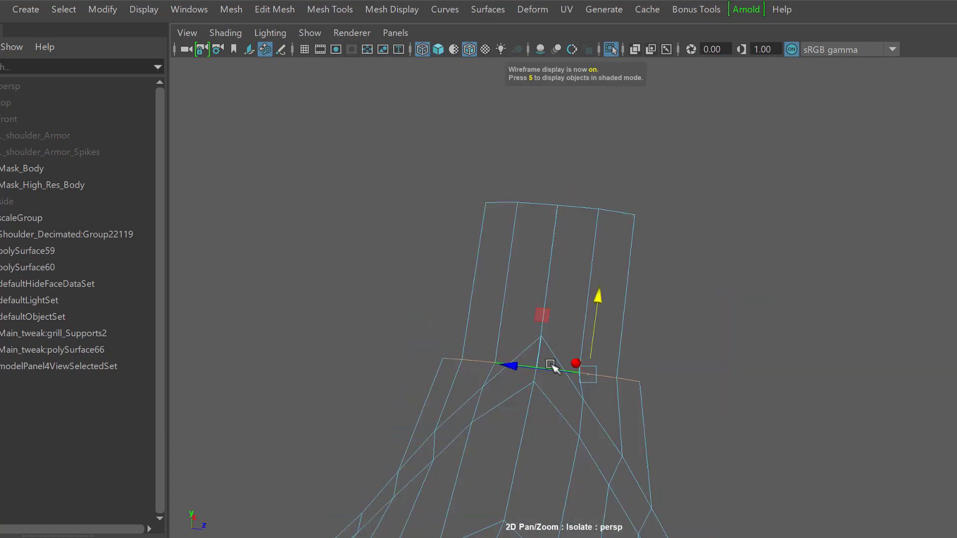
pyautogui.keyDown('alt'); pyautogui.moveTo(551, 369); pyautogui.dragTo(609, 408); pyautogui.keyUp('alt')
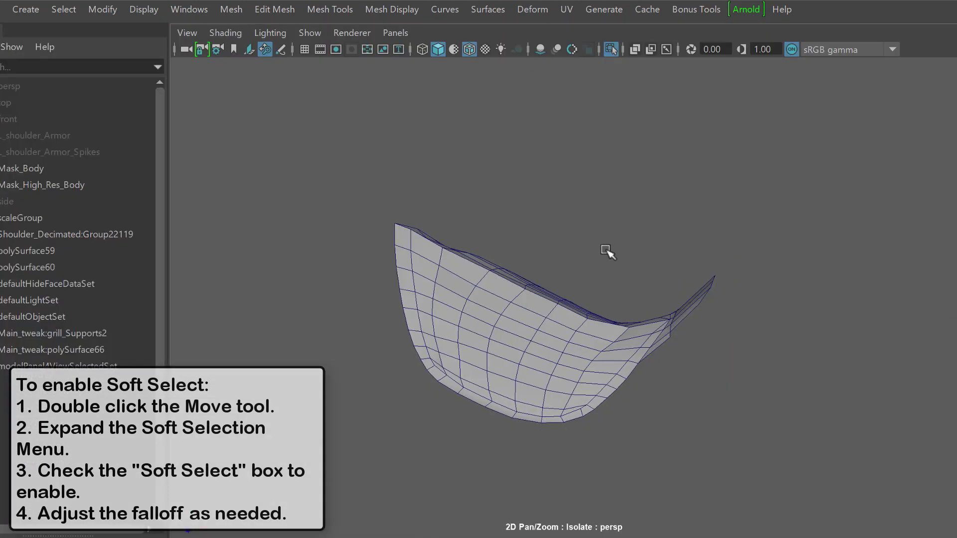
# Reposition vertices at the shell's tall end to even out its surface grid.
pyautogui.moveTo(608, 253)
pyautogui.keyDown('alt'); pyautogui.mouseDown()
pyautogui.moveTo(673, 254)
pyautogui.moveTo(605, 244)
pyautogui.mouseUp(); pyautogui.keyUp('alt')
pyautogui.scroll(5, 592, 263)
pyautogui.press('F9')
pyautogui.scroll(-4, 540, 293)
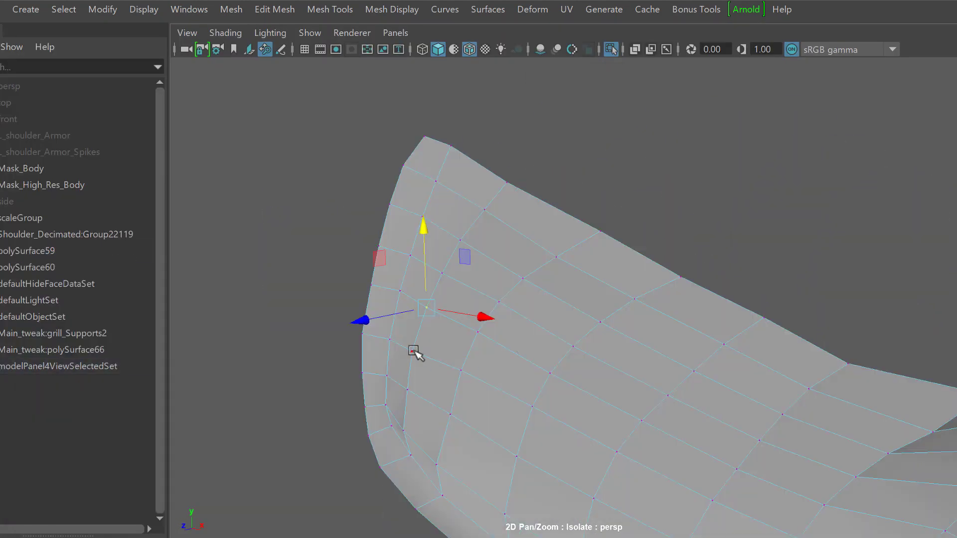
# Bevel the edge loops running across the shell into narrow strips with an offset of 1.
pyautogui.keyDown('alt'); pyautogui.moveTo(420, 364); pyautogui.dragTo(696, 264); pyautogui.keyUp('alt')
pyautogui.keyDown('shift'); pyautogui.doubleClick(621, 249); pyautogui.keyUp('shift')
pyautogui.keyDown('shift'); pyautogui.doubleClick(491, 239); pyautogui.keyUp('shift')
pyautogui.keyDown('shift'); pyautogui.doubleClick(412, 209); pyautogui.keyUp('shift')
pyautogui.keyDown('alt'); pyautogui.moveTo(384, 213); pyautogui.dragTo(639, 287); pyautogui.keyUp('alt')
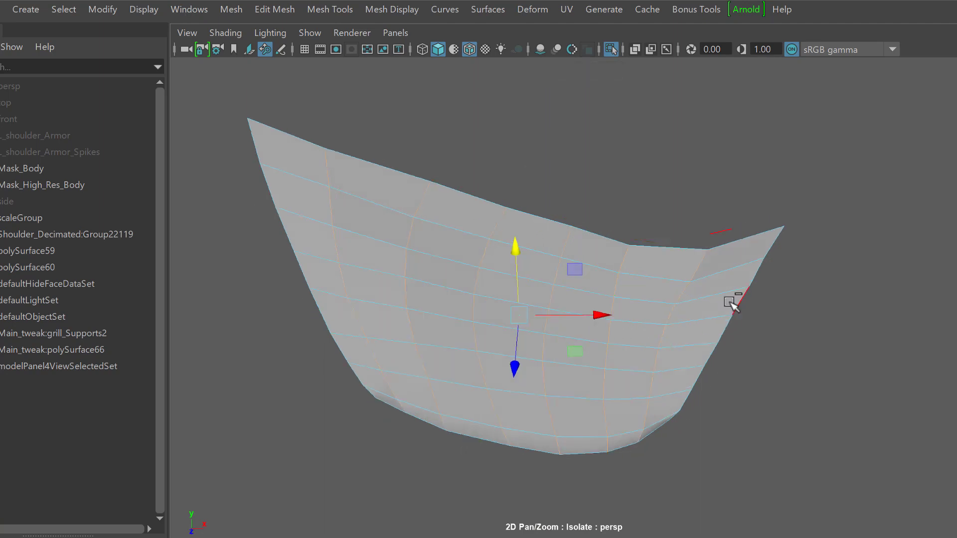
pyautogui.hotkey('ctrl', 'b')
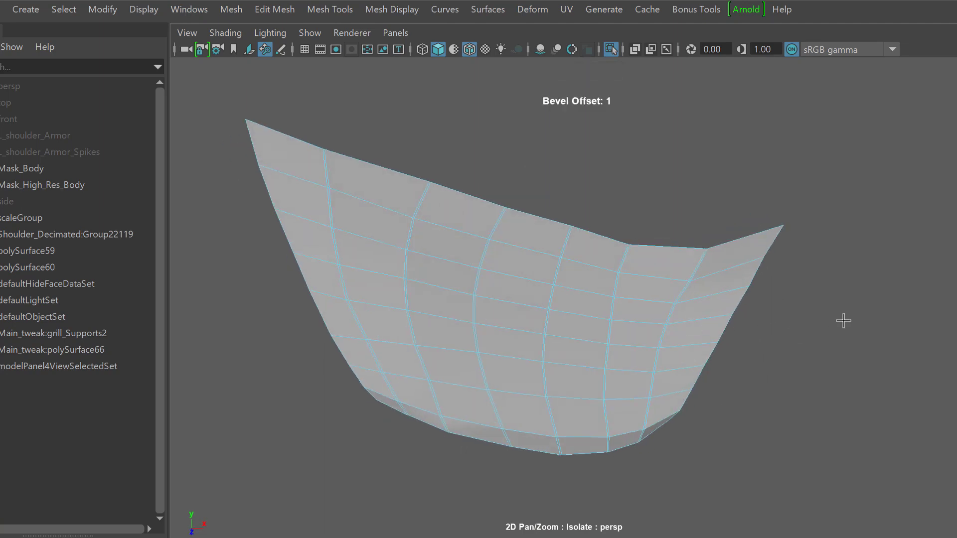
# Select the narrow beveled strip nearest the shell's upturned end and clear that selection.
pyautogui.scroll(3, 861, 327)
pyautogui.press('F8')
pyautogui.press('F11')
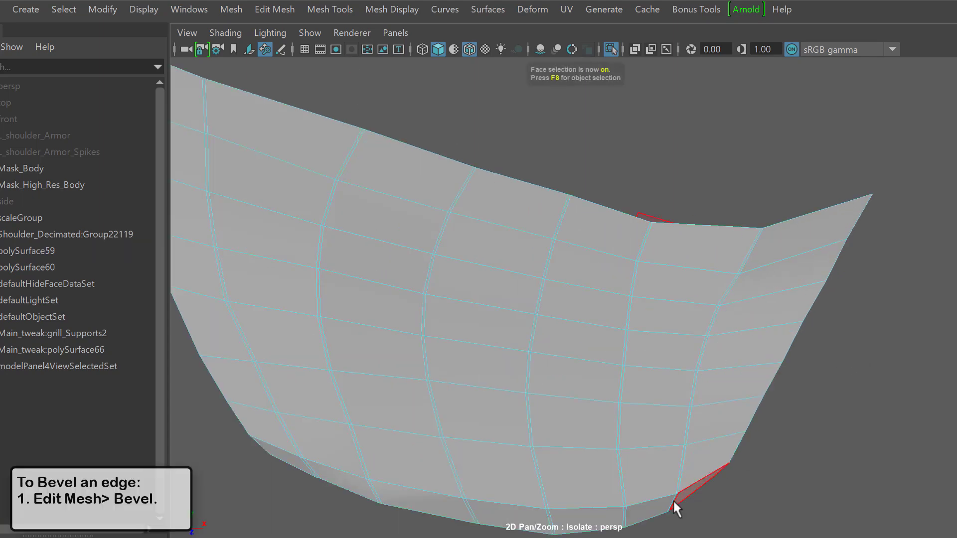
pyautogui.click(673, 501)
pyautogui.scroll(3, 763, 293)
pyautogui.scroll(-5, 746, 327)
pyautogui.keyDown('alt'); pyautogui.moveTo(746, 327); pyautogui.dragTo(743, 313); pyautogui.keyUp('alt')
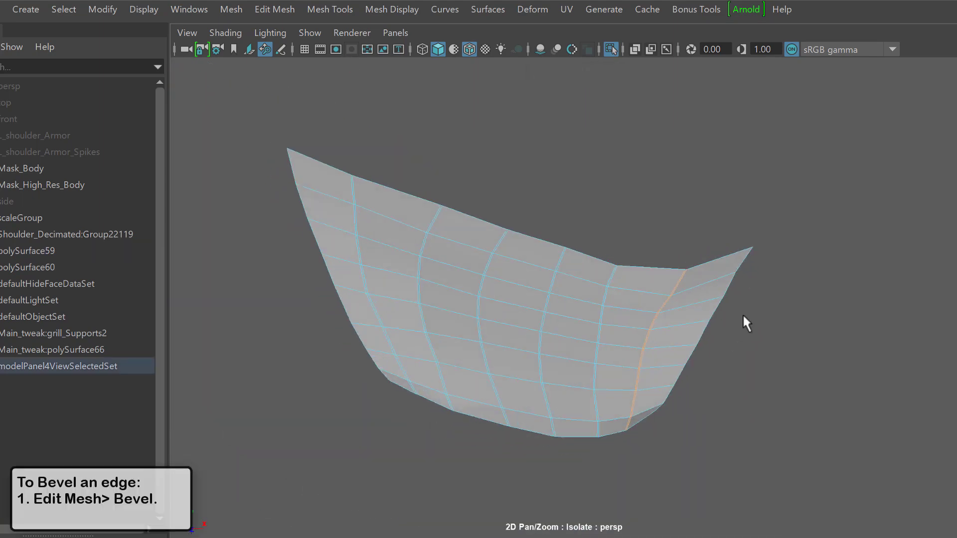
pyautogui.click(762, 328)
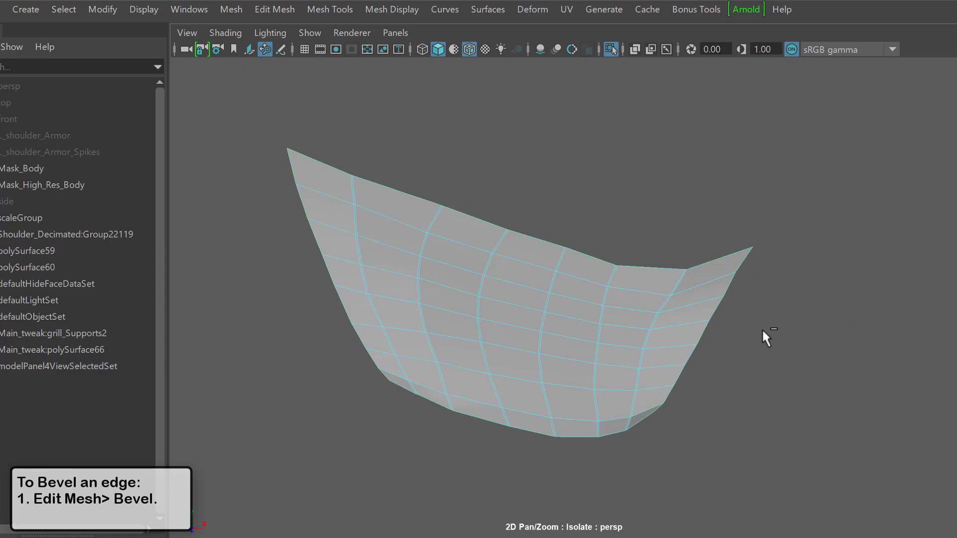
# Check the thickened shell against the high-resolution shoulder sculpt and inspect its rim from several angles.
pyautogui.hotkey('ctrl', '1')
pyautogui.keyDown('alt'); pyautogui.moveTo(768, 325); pyautogui.dragTo(747, 344); pyautogui.keyUp('alt')
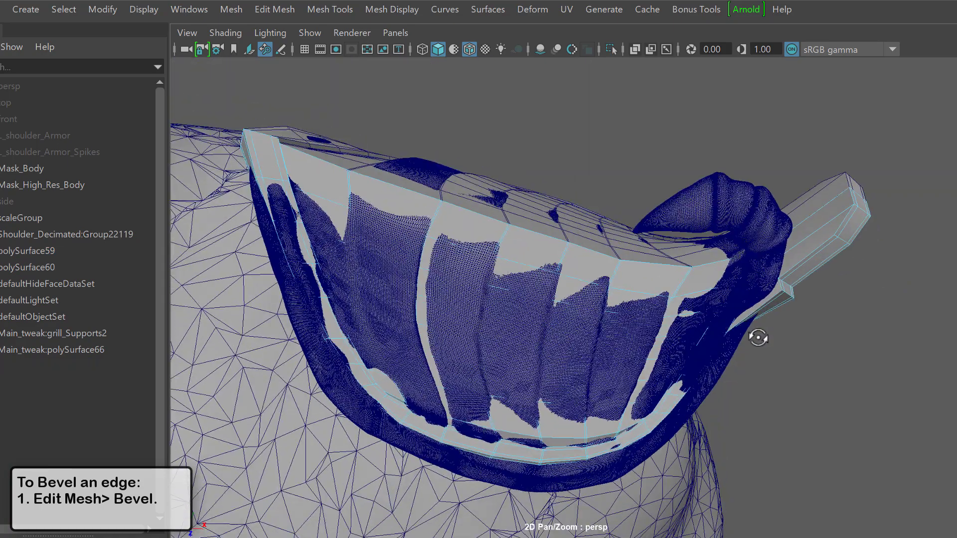
pyautogui.hotkey('ctrl', '1')
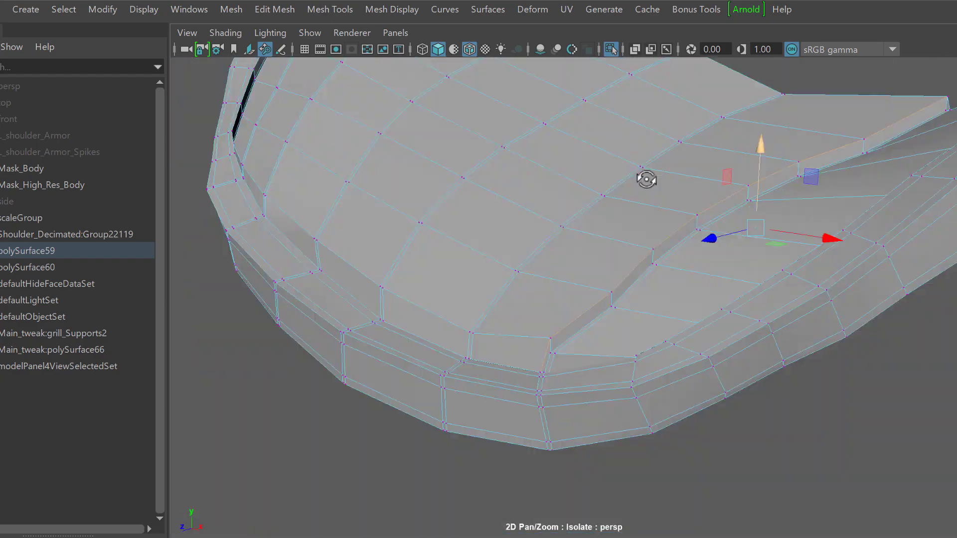
pyautogui.keyDown('alt'); pyautogui.moveTo(647, 180); pyautogui.dragTo(573, 339); pyautogui.keyUp('alt')
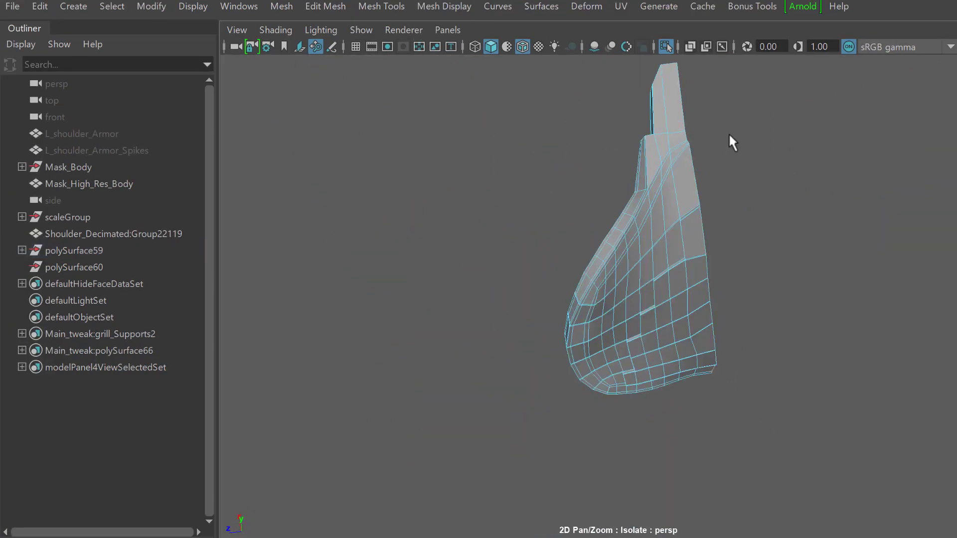
pyautogui.keyDown('alt'); pyautogui.moveTo(731, 135); pyautogui.dragTo(794, 267); pyautogui.keyUp('alt')
pyautogui.press('F8')
pyautogui.hotkey('ctrl', '1')
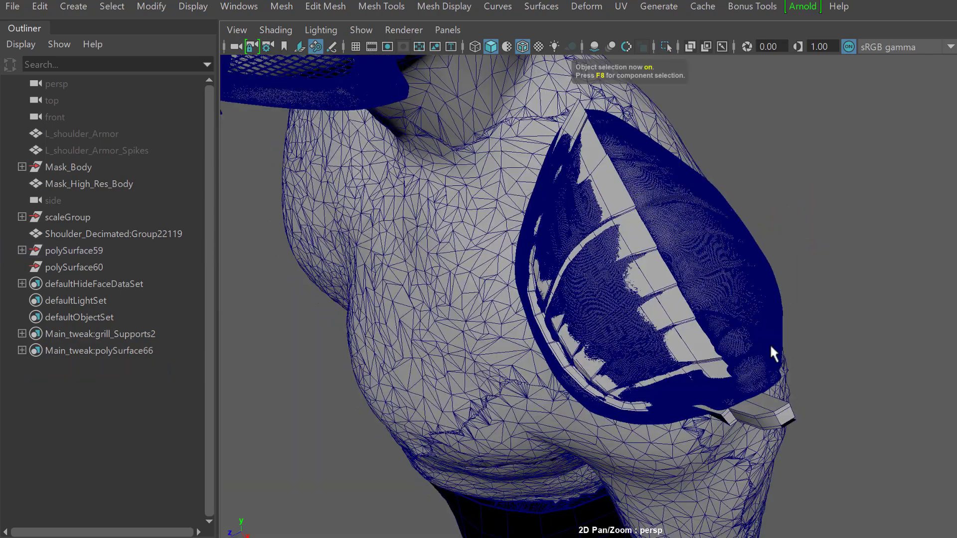
pyautogui.click(772, 353)
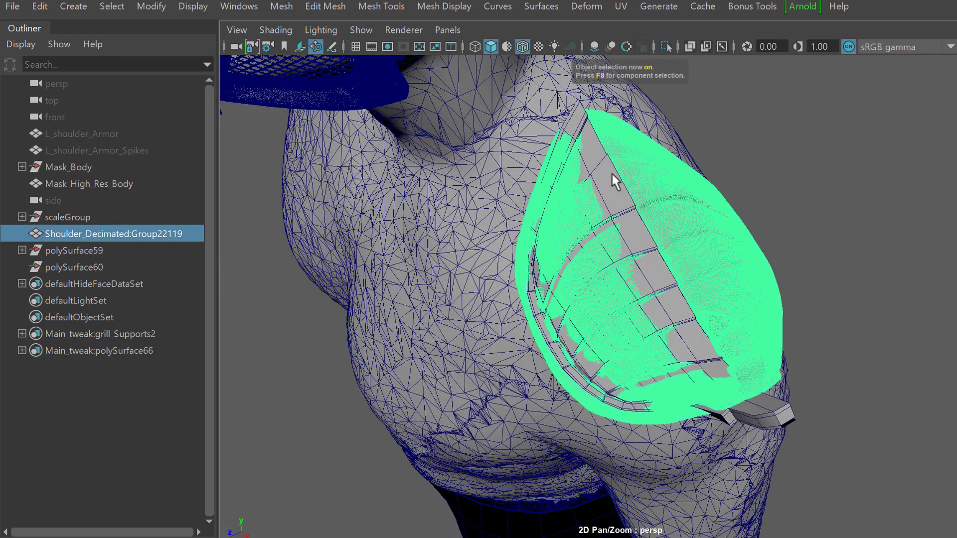
pyautogui.keyDown('alt'); pyautogui.moveTo(612, 175); pyautogui.dragTo(659, 210); pyautogui.keyUp('alt')
# Box-select the shell's centre-line vertices in the top view and show the half shell isolated and shaded.
pyautogui.hotkey('ctrl', '1')
pyautogui.press('space')
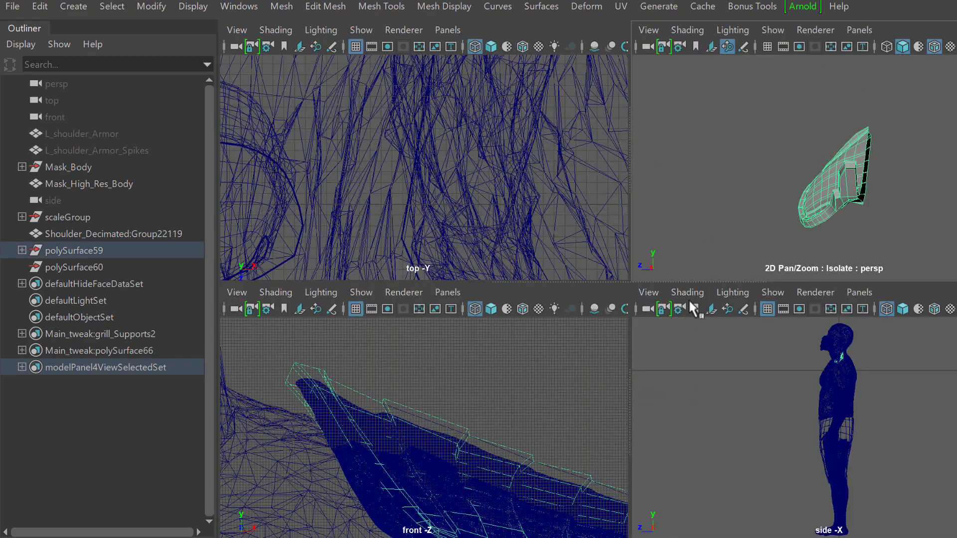
pyautogui.press('f')
pyautogui.press('space')
pyautogui.press('F8')
pyautogui.moveTo(298, 140); pyautogui.dragTo(943, 218)
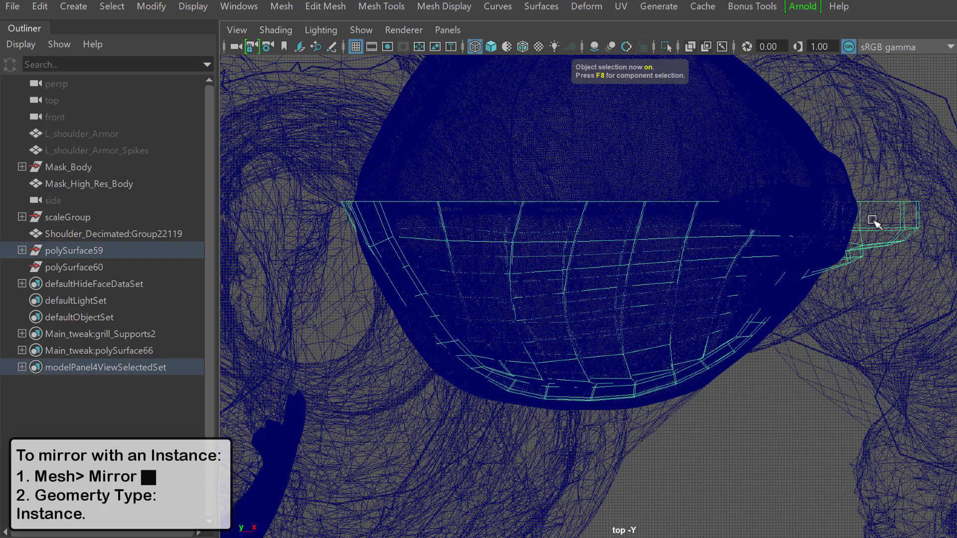
pyautogui.press('5')
pyautogui.hotkey('ctrl', '1')
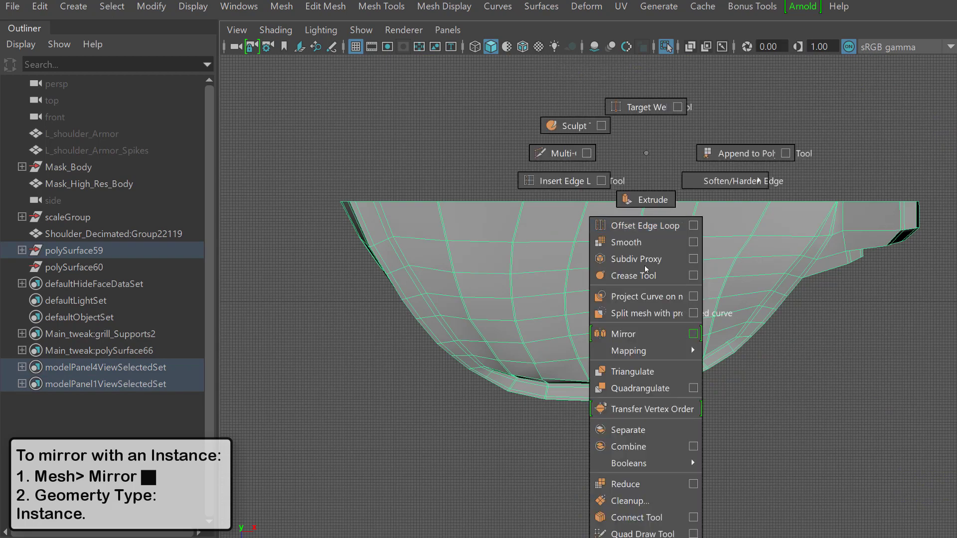
# Mirror the half shell along the Z axis as an instance, using the Object axis position and an offset of 0.
pyautogui.scroll(-3, 636, 303)
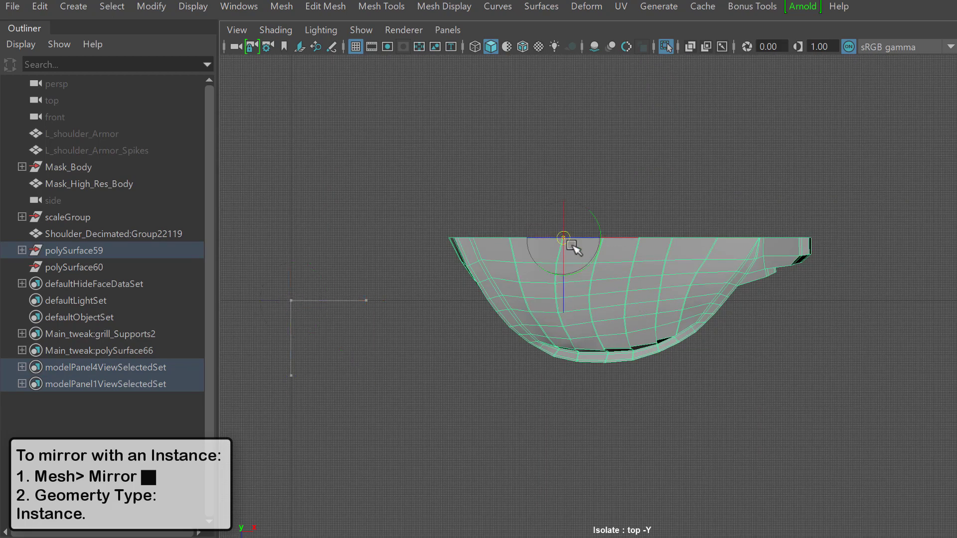
pyautogui.keyDown('shift'); pyautogui.rightClick(564, 242); pyautogui.keyUp('shift')
pyautogui.click(618, 333)
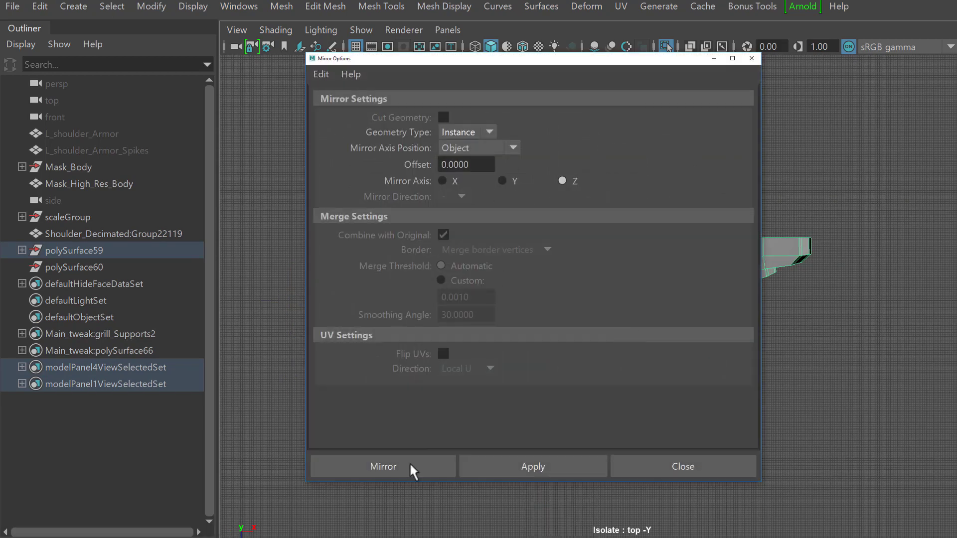
pyautogui.click(404, 470)
# Refine the vertices at the tip of the upturned tab in the perspective view.
pyautogui.press('space')
pyautogui.press('space')
pyautogui.keyDown('alt'); pyautogui.moveTo(759, 215); pyautogui.dragTo(627, 256); pyautogui.keyUp('alt')
pyautogui.scroll(5, 834, 222)
pyautogui.click(720, 225)
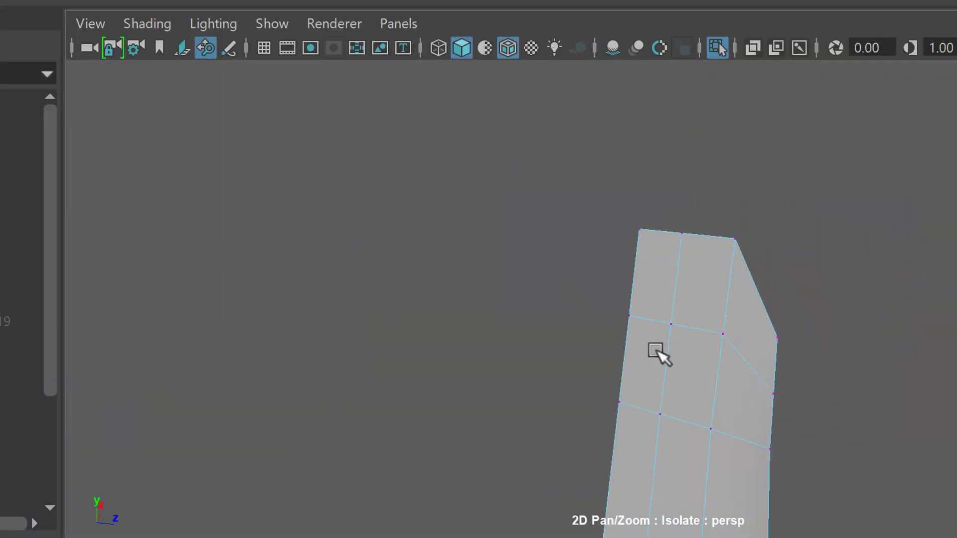
# Place a cylinder beside the upturned tab's tip and rotate it to point away from the tab.
pyautogui.hotkey('ctrl', '1')
pyautogui.press('F8')
pyautogui.scroll(-6, 680, 284)
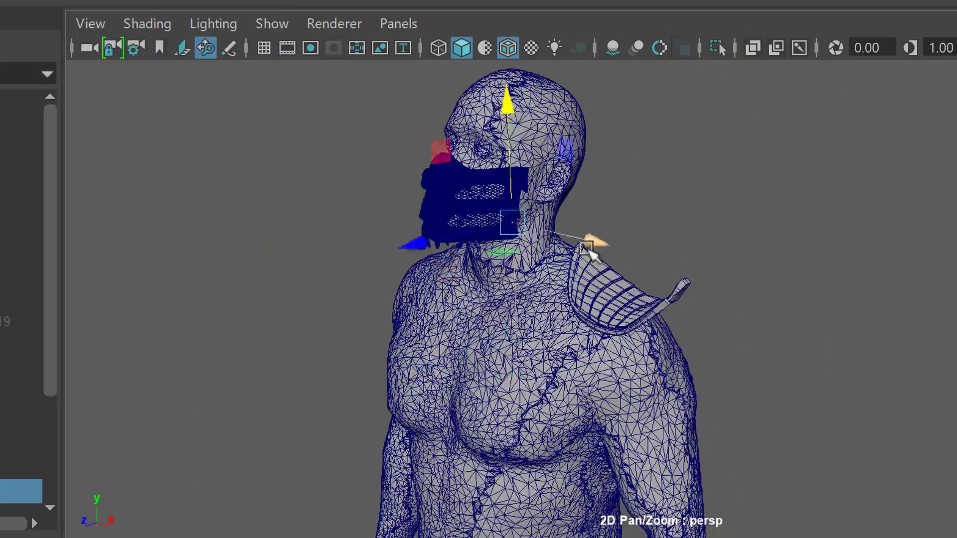
pyautogui.press('f')
pyautogui.moveTo(631, 299)
pyautogui.mouseDown()
pyautogui.moveTo(765, 314)
pyautogui.moveTo(618, 293)
pyautogui.mouseUp()
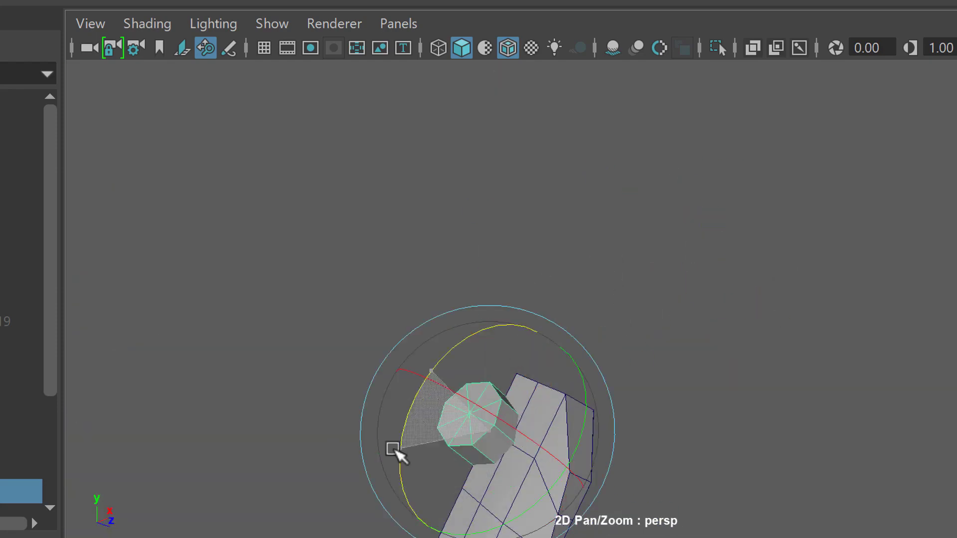
# Scale the cylinder's end to taper it into a horn.
pyautogui.scroll(-5, 780, 261)
pyautogui.scroll(5, 701, 406)
pyautogui.keyDown('alt'); pyautogui.moveTo(701, 406); pyautogui.dragTo(598, 344); pyautogui.keyUp('alt')
pyautogui.scroll(-5, 648, 344)
pyautogui.press('r')
pyautogui.moveTo(778, 331); pyautogui.dragTo(791, 338)
pyautogui.press('w')
# Select the horn's middle ring of vertices and reshape it to curve the horn.
pyautogui.scroll(5, 664, 341)
pyautogui.keyDown('alt'); pyautogui.moveTo(664, 340); pyautogui.dragTo(573, 344); pyautogui.keyUp('alt')
pyautogui.press('4')
pyautogui.moveTo(788, 314)
pyautogui.mouseDown()
pyautogui.moveTo(840, 381)
pyautogui.moveTo(603, 428)
pyautogui.mouseUp()
pyautogui.press('5')
pyautogui.click(694, 454)
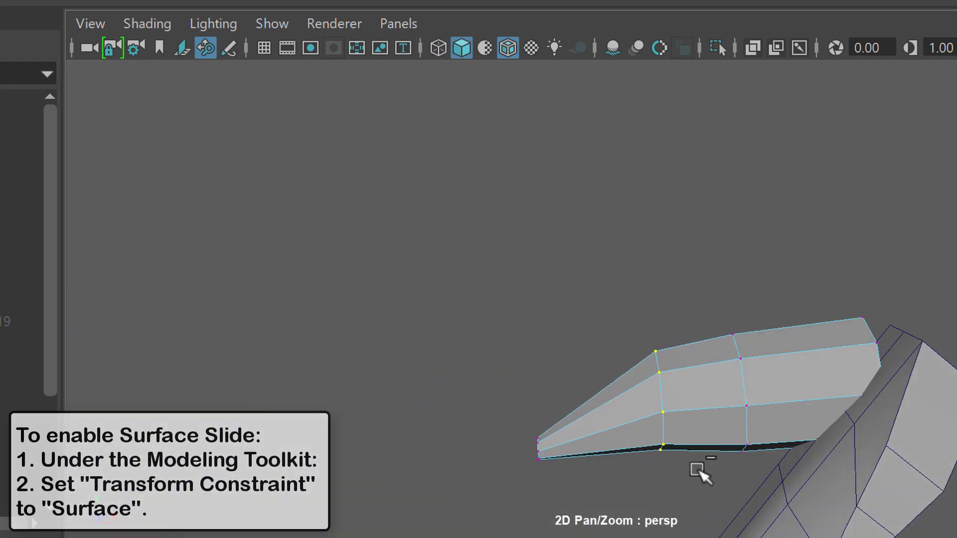
pyautogui.keyDown('alt'); pyautogui.moveTo(688, 463); pyautogui.dragTo(675, 357); pyautogui.keyUp('alt')
# Fit the upturned tab around the horn's base, joining both with Multi-Cut edges.
pyautogui.scroll(-6, 675, 357)
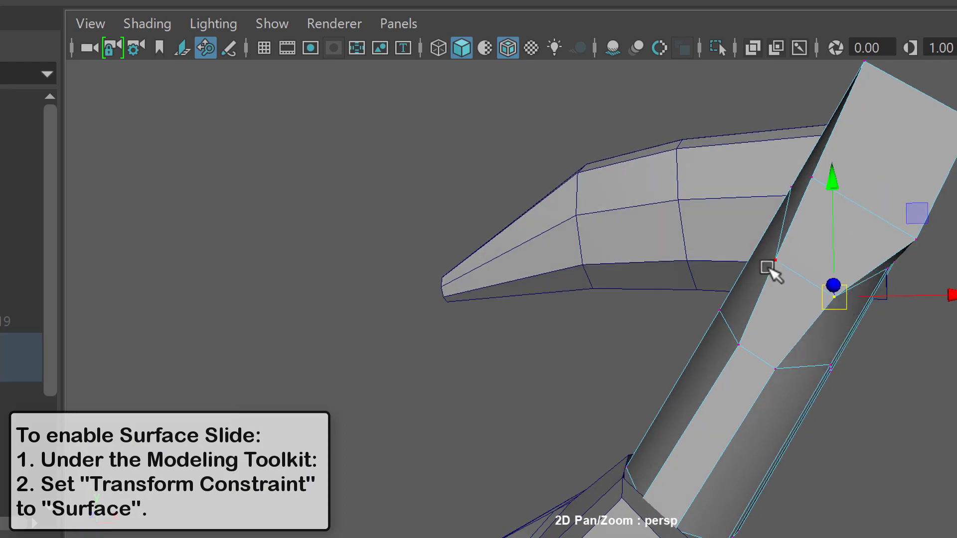
pyautogui.keyDown('alt'); pyautogui.moveTo(770, 271); pyautogui.dragTo(752, 352); pyautogui.keyUp('alt')
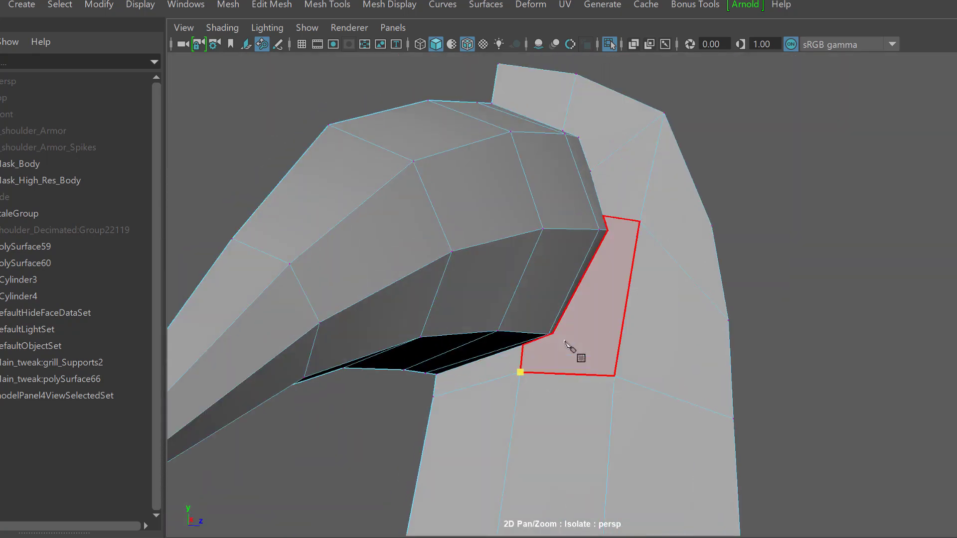
pyautogui.click(572, 344)
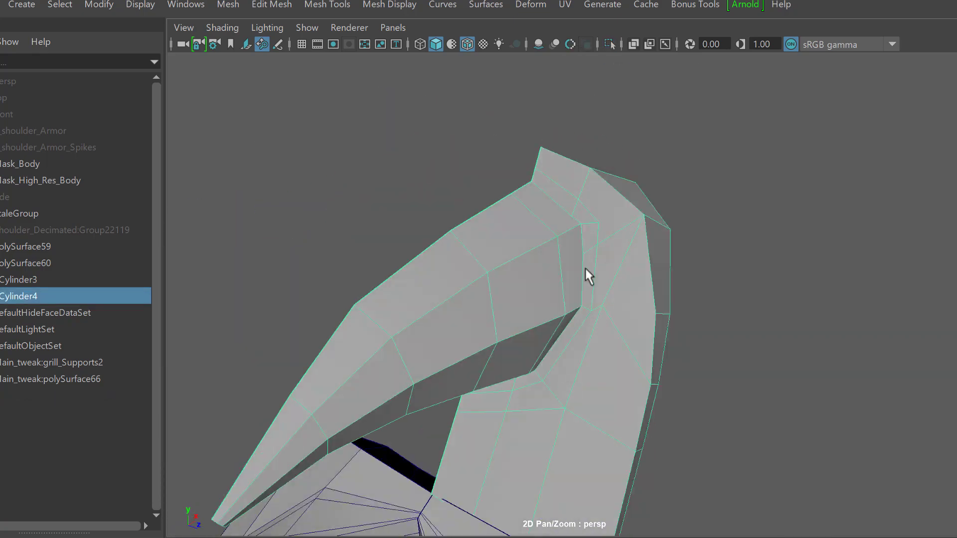
pyautogui.keyDown('alt'); pyautogui.moveTo(588, 274); pyautogui.dragTo(507, 357); pyautogui.keyUp('alt')
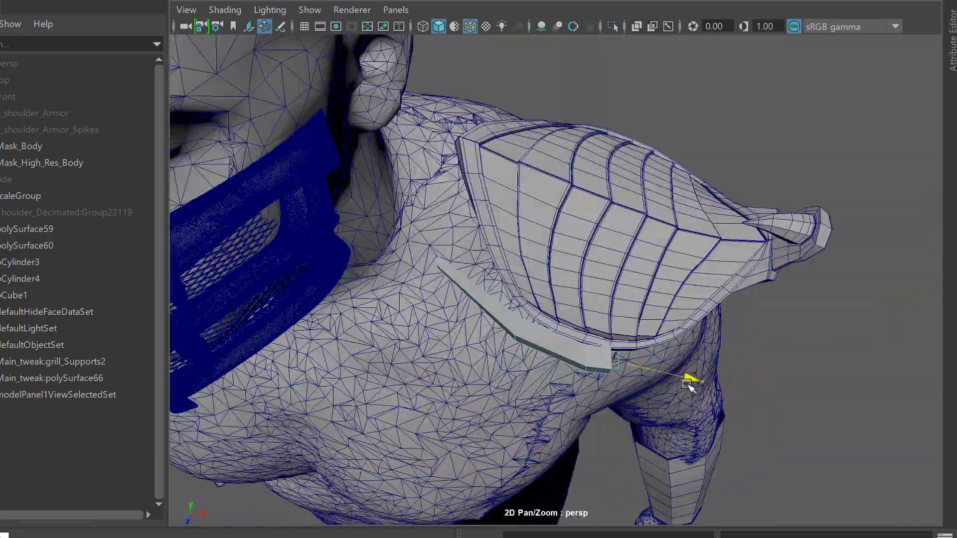
# Extend and bend the cube strip to follow the shoulder shell's lower front rim.
pyautogui.keyDown('alt'); pyautogui.moveTo(688, 384); pyautogui.dragTo(688, 214); pyautogui.keyUp('alt')
pyautogui.keyDown('alt'); pyautogui.moveTo(534, 249); pyautogui.dragTo(625, 309); pyautogui.keyUp('alt')
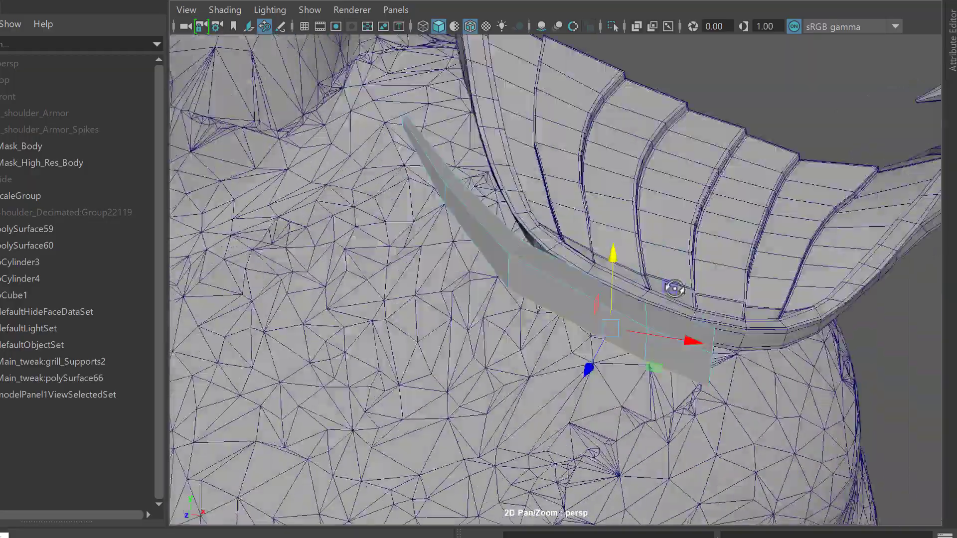
pyautogui.keyDown('alt'); pyautogui.moveTo(674, 290); pyautogui.dragTo(475, 313); pyautogui.keyUp('alt')
pyautogui.scroll(3, 571, 312)
pyautogui.keyDown('alt'); pyautogui.moveTo(571, 311); pyautogui.dragTo(435, 207); pyautogui.keyUp('alt')
pyautogui.keyDown('alt'); pyautogui.moveTo(545, 236); pyautogui.dragTo(485, 189); pyautogui.keyUp('alt')
pyautogui.keyDown('alt'); pyautogui.moveTo(573, 303); pyautogui.dragTo(533, 333); pyautogui.keyUp('alt')
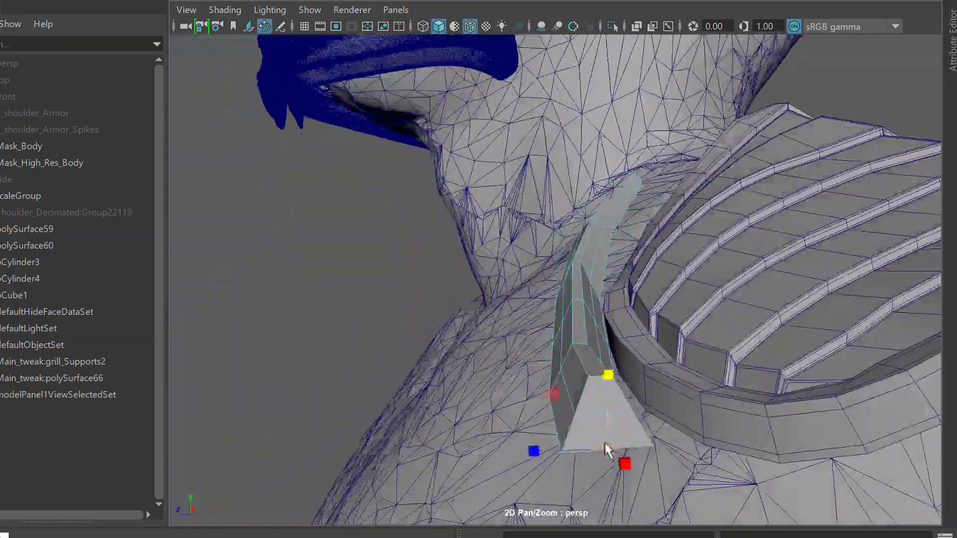
# Try to extrude a smaller outline from the rim strip's end face.
pyautogui.keyDown('alt'); pyautogui.moveTo(608, 451); pyautogui.dragTo(845, 305); pyautogui.keyUp('alt')
pyautogui.hotkey('ctrl', 'e')
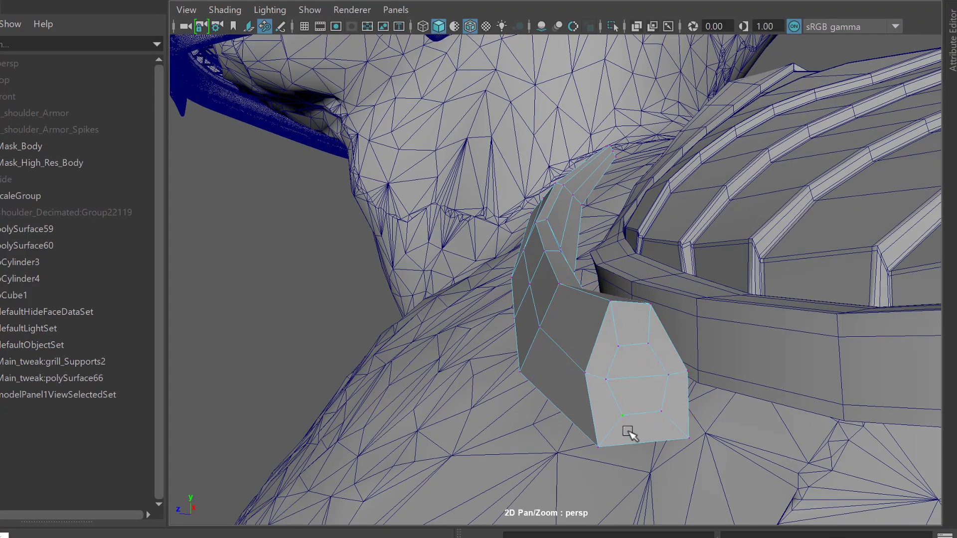
pyautogui.keyDown('alt'); pyautogui.moveTo(651, 426); pyautogui.dragTo(836, 148); pyautogui.keyUp('alt')
pyautogui.moveTo(629, 280)
pyautogui.keyDown('alt'); pyautogui.mouseDown()
pyautogui.moveTo(556, 267)
pyautogui.moveTo(519, 293)
pyautogui.mouseUp(); pyautogui.keyUp('alt')
# Undo the last extrusion edits on the rim strip's end face.
pyautogui.hotkey('ctrl', 'z')
pyautogui.hotkey('ctrl', 'z')
pyautogui.hotkey('ctrl', 'z')
pyautogui.hotkey('ctrl', 'z')
pyautogui.hotkey('ctrl', 'z')
pyautogui.hotkey('ctrl', 'z')
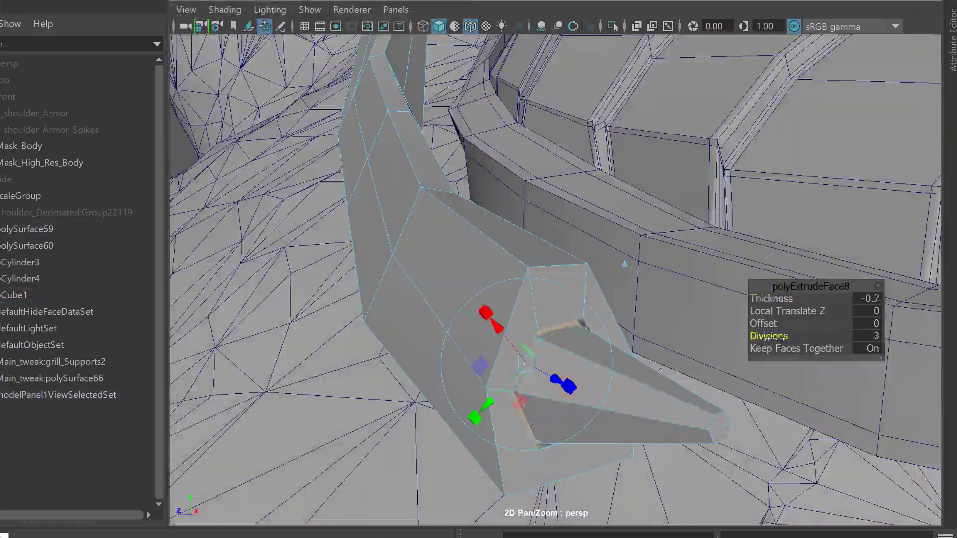
pyautogui.hotkey('ctrl', 'z')
# Isolate the horned tab and undo its latest modelling edits.
pyautogui.hotkey('ctrl', '1')
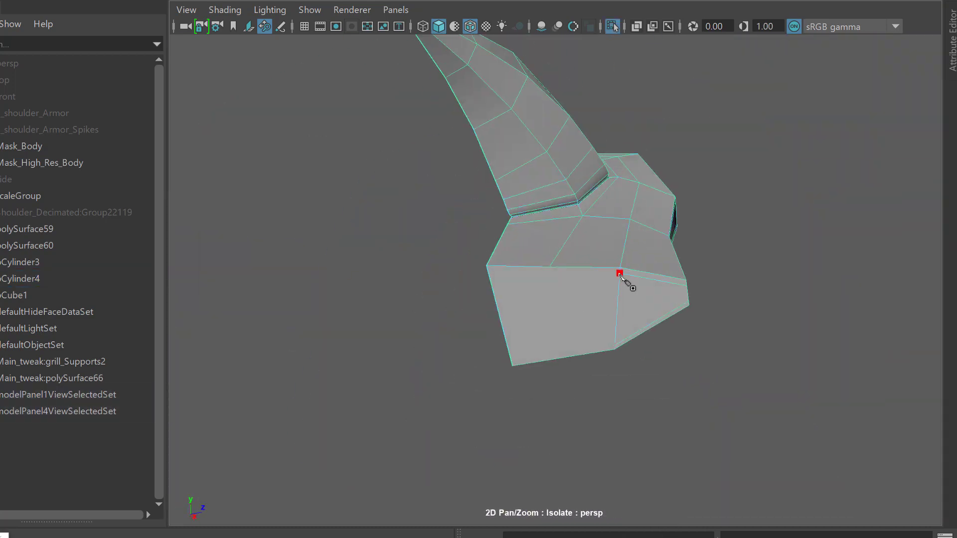
pyautogui.hotkey('ctrl', 'z')
pyautogui.hotkey('ctrl', 'z')
pyautogui.hotkey('ctrl', 'z')
pyautogui.hotkey('ctrl', 'z')
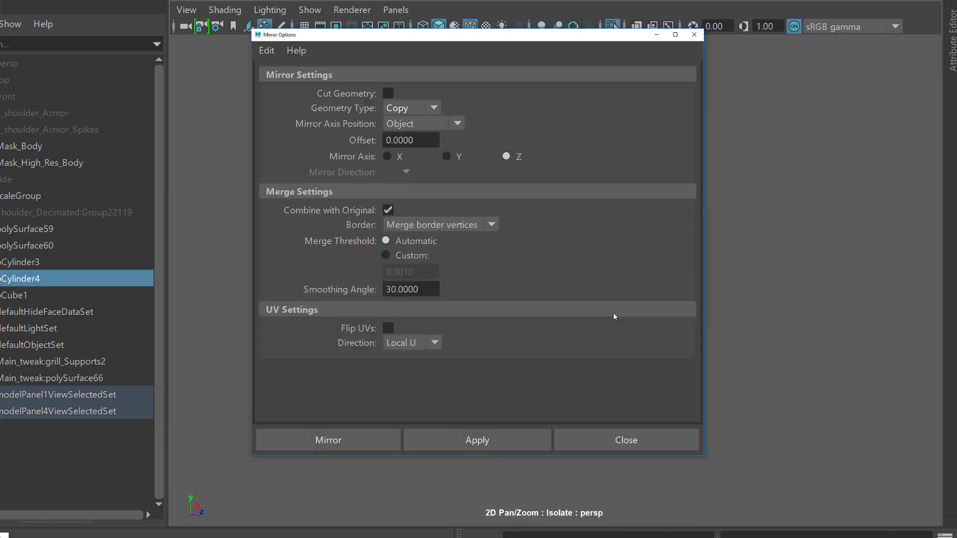
pyautogui.hotkey('ctrl', 'z')
pyautogui.hotkey('ctrl', 'z')
pyautogui.hotkey('ctrl', 'z')
pyautogui.hotkey('ctrl', 'z')
pyautogui.hotkey('ctrl', 'z')
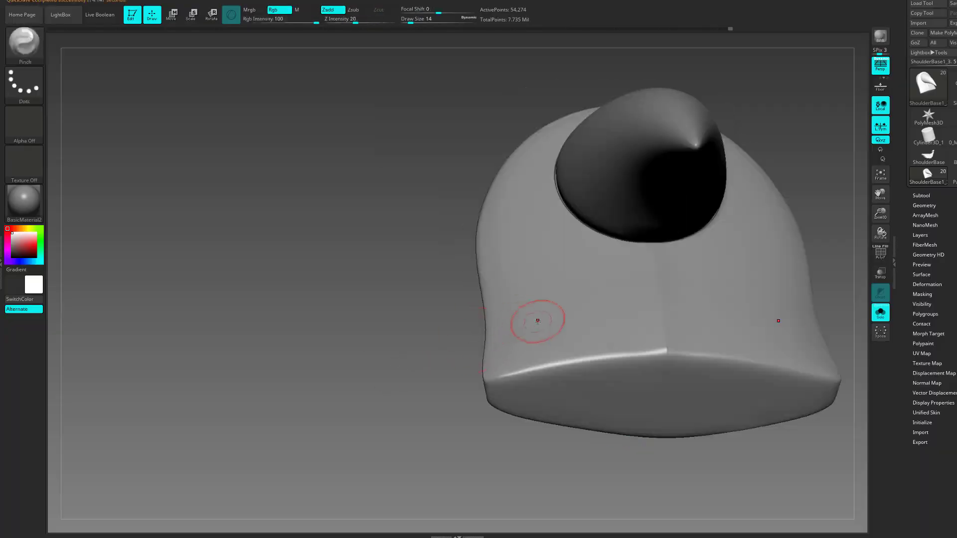
# Flatten the horned tab's faces and sharpen its bevelled edges with the Pinch, TrimDynamic and hPolish brushes.
pyautogui.moveTo(539, 317); pyautogui.dragTo(742, 142)
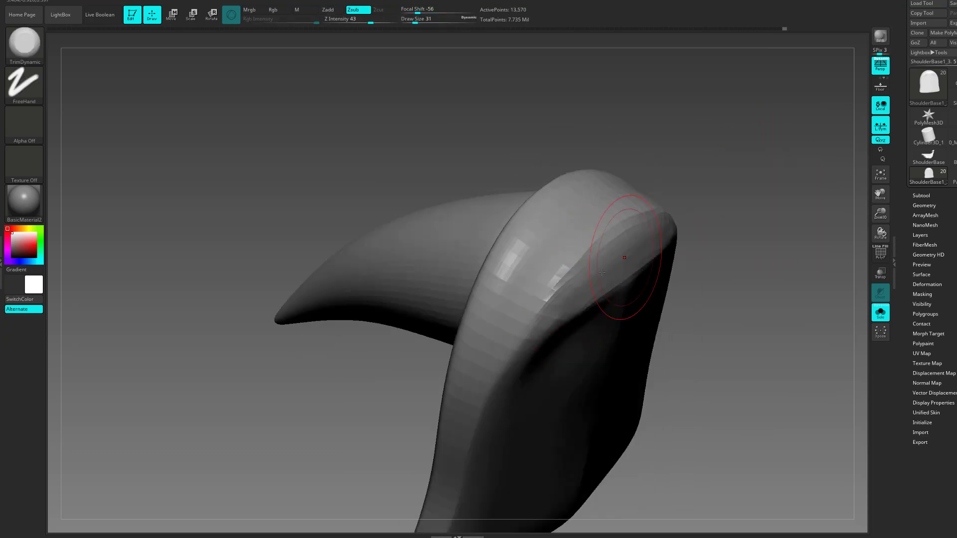
pyautogui.moveTo(622, 249); pyautogui.dragTo(639, 280)
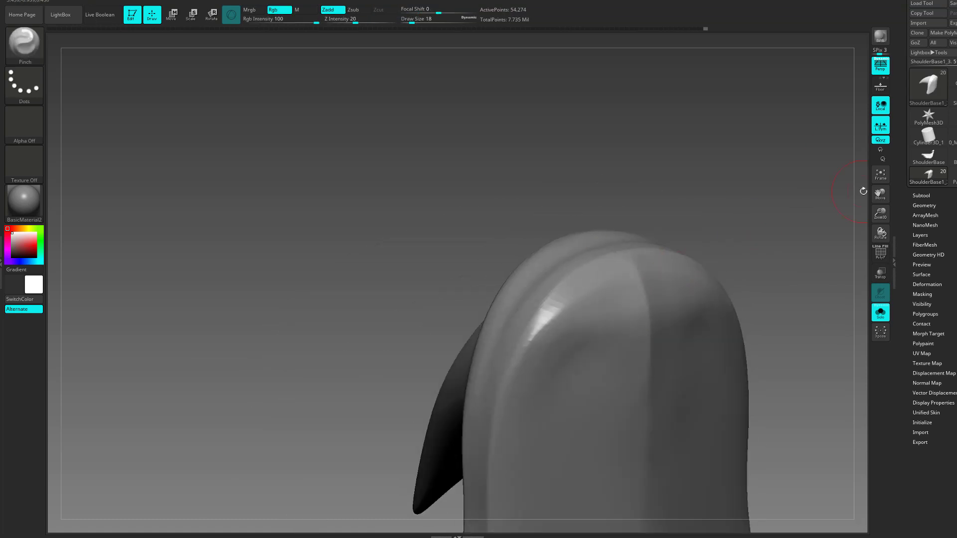
pyautogui.moveTo(863, 191)
pyautogui.mouseDown()
pyautogui.moveTo(578, 466)
pyautogui.moveTo(503, 411)
pyautogui.mouseUp()
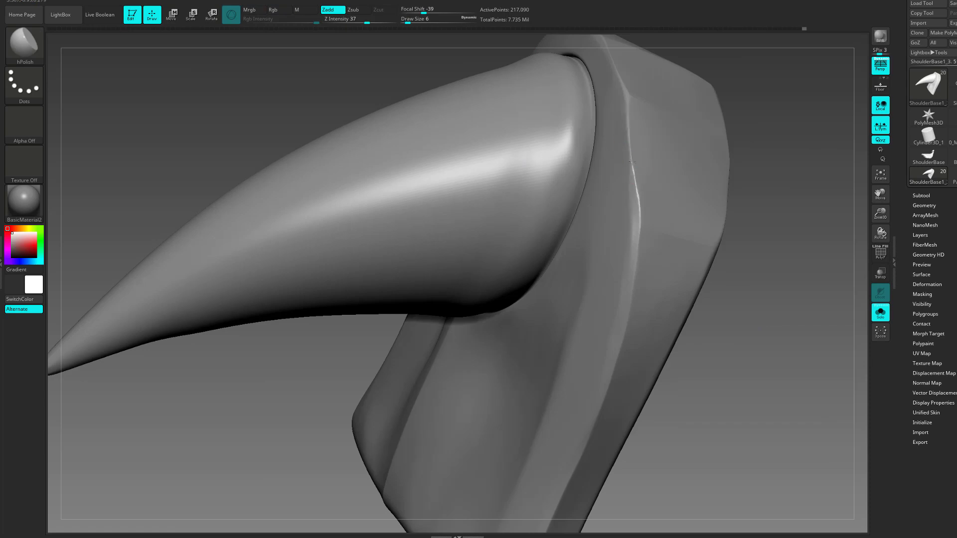
pyautogui.moveTo(631, 162); pyautogui.dragTo(415, 435, button='right')
pyautogui.moveTo(788, 205); pyautogui.dragTo(573, 194, button='right')
# Subdivide the horned tab two levels, and polish and smooth its front face around the horn.
pyautogui.hotkey('ctrl', 'd')
pyautogui.moveTo(746, 129); pyautogui.dragTo(871, 198, button='right')
pyautogui.hotkey('ctrl', 'd')
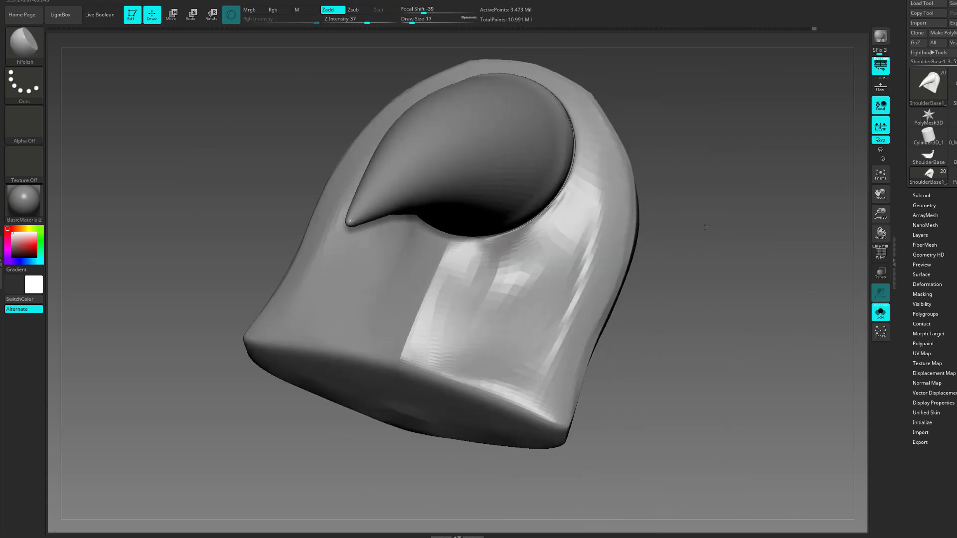
pyautogui.moveTo(515, 259); pyautogui.dragTo(404, 364, button='right')
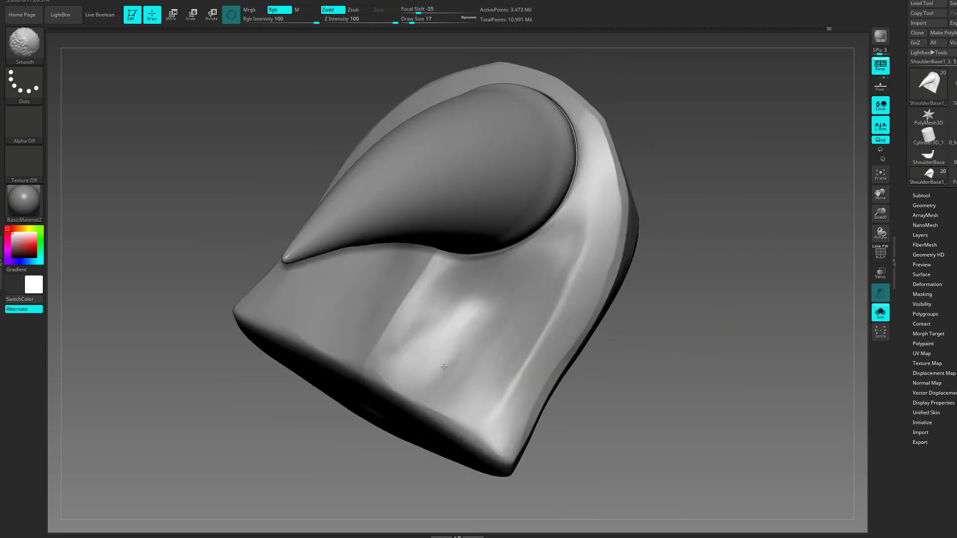
pyautogui.moveTo(499, 421)
pyautogui.mouseDown(button='right')
pyautogui.moveTo(705, 310)
pyautogui.moveTo(705, 202)
pyautogui.moveTo(592, 178)
pyautogui.mouseUp(button='right')
pyautogui.press('space')
pyautogui.moveTo(592, 178); pyautogui.dragTo(595, 178)
pyautogui.moveTo(596, 178)
pyautogui.mouseDown(button='right')
pyautogui.moveTo(513, 214)
pyautogui.moveTo(757, 227)
pyautogui.moveTo(543, 360)
pyautogui.mouseUp(button='right')
pyautogui.moveTo(597, 454); pyautogui.dragTo(743, 160, button='right')
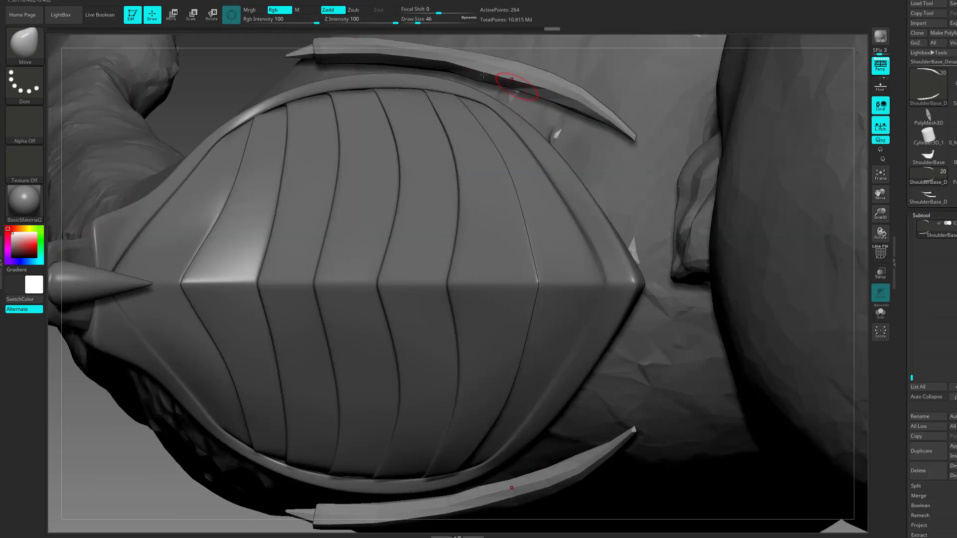
# Fit the mirrored side strips along the ribbed shell's rim and build up volume near their spiked ends with ClayBuildup.
pyautogui.moveTo(483, 74); pyautogui.dragTo(907, 243, button='right')
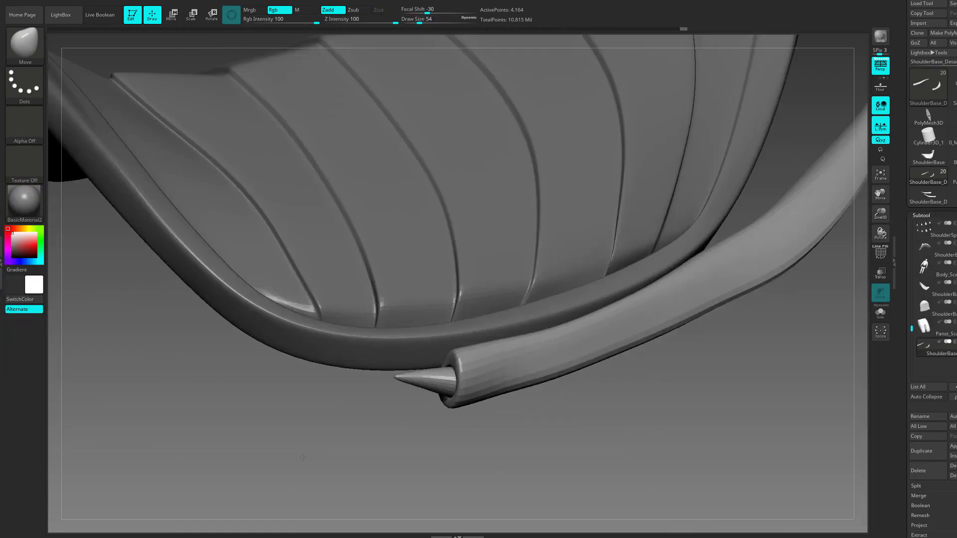
pyautogui.moveTo(925, 306)
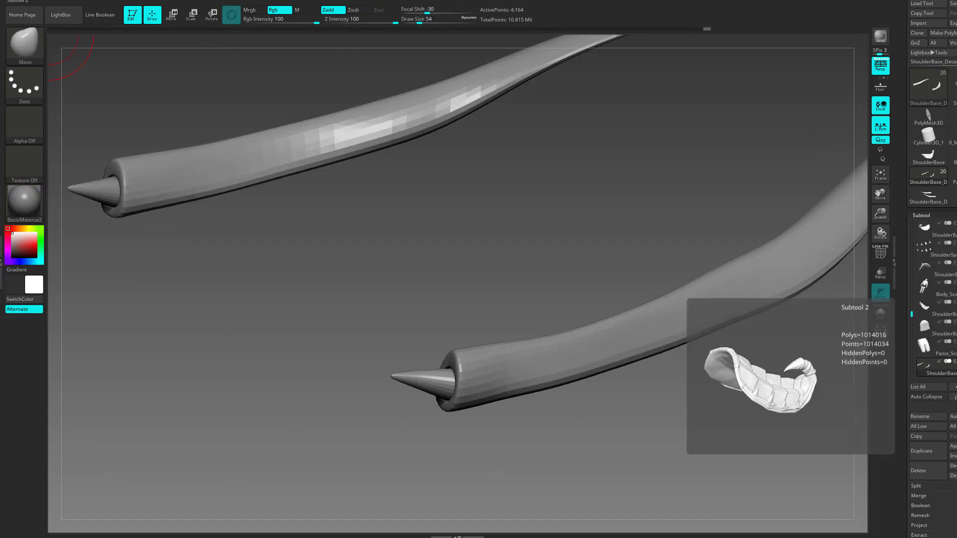
pyautogui.keyDown('alt'); pyautogui.click(798, 269); pyautogui.keyUp('alt')
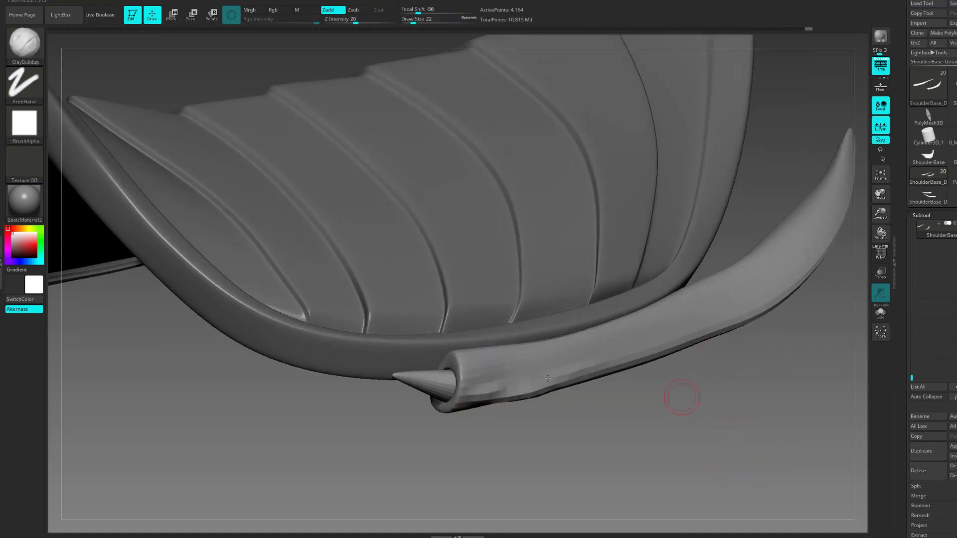
pyautogui.moveTo(682, 401); pyautogui.dragTo(659, 344)
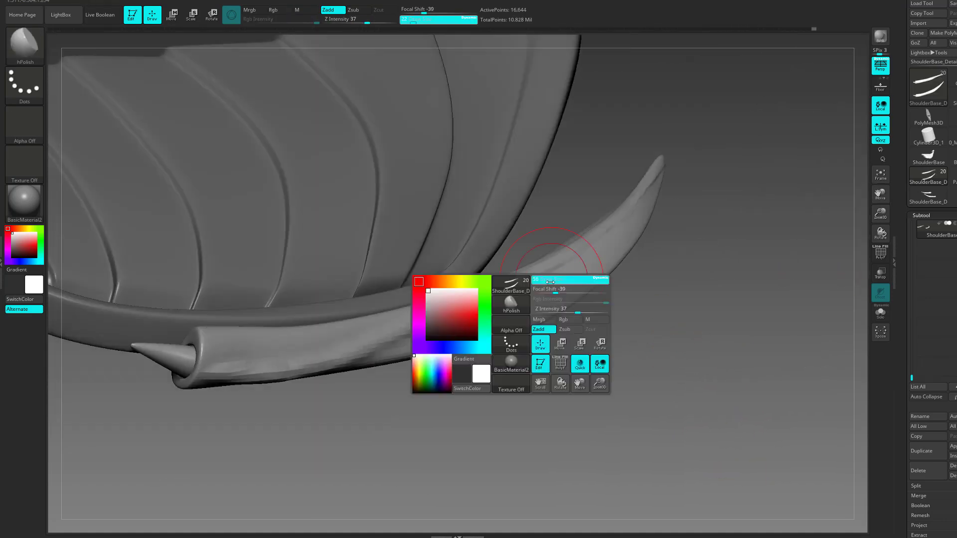
# Sculpt lengthwise folds and a thickened end collar on the side strips with ClayBuildup, hPolish and Inflate.
pyautogui.moveTo(552, 280)
pyautogui.mouseDown()
pyautogui.moveTo(574, 339)
pyautogui.moveTo(577, 400)
pyautogui.mouseUp()
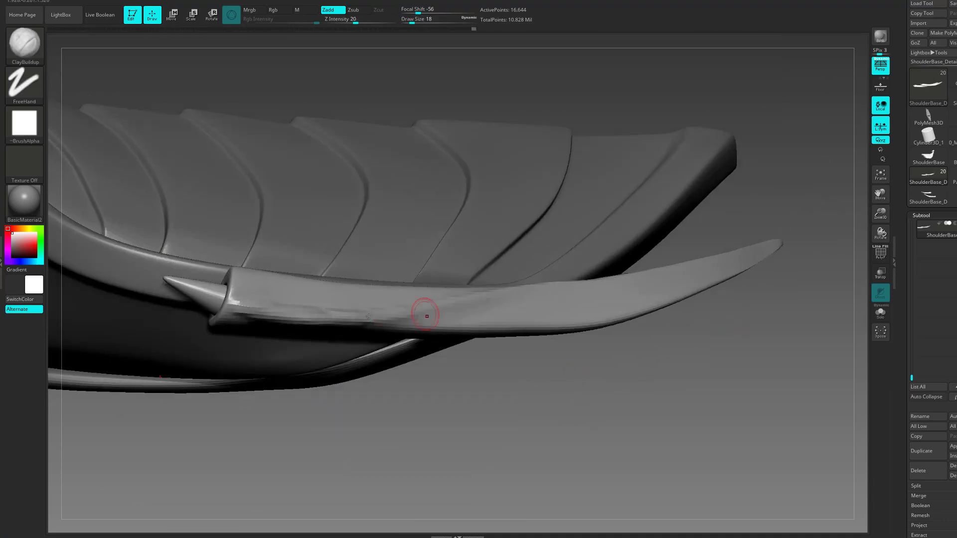
pyautogui.moveTo(423, 312)
pyautogui.mouseDown()
pyautogui.moveTo(464, 277)
pyautogui.moveTo(519, 369)
pyautogui.mouseUp()
pyautogui.moveTo(338, 296); pyautogui.dragTo(506, 406)
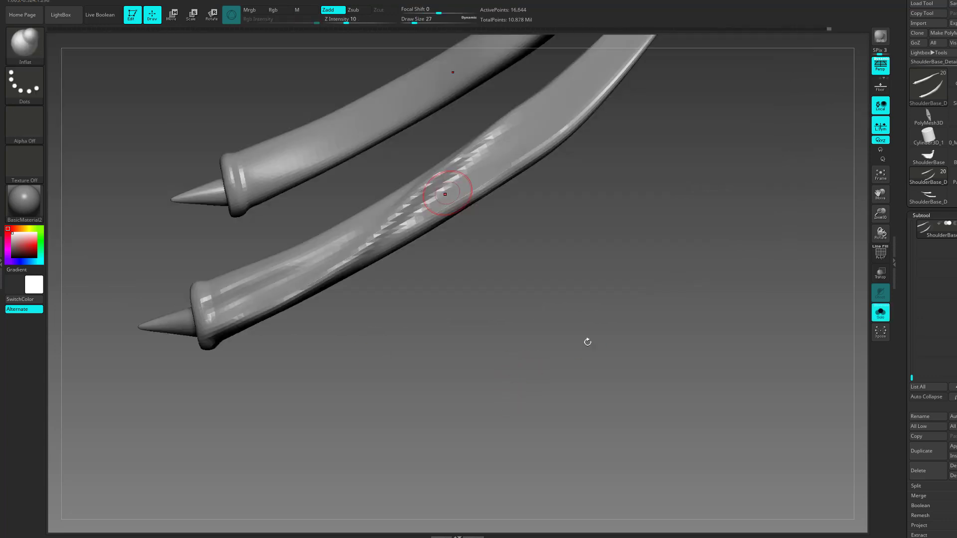
pyautogui.moveTo(587, 337); pyautogui.dragTo(409, 276)
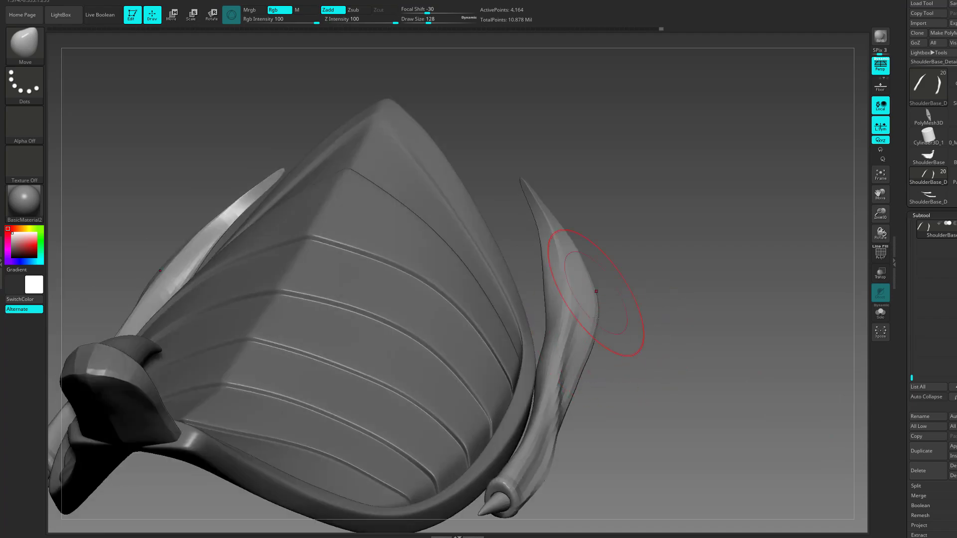
# Flare the side strips' pointed ends into curved blades, and polish the blades and deepen the folds behind the spike sockets.
pyautogui.moveTo(599, 288)
pyautogui.mouseDown()
pyautogui.moveTo(695, 284)
pyautogui.moveTo(569, 382)
pyautogui.moveTo(649, 321)
pyautogui.mouseUp()
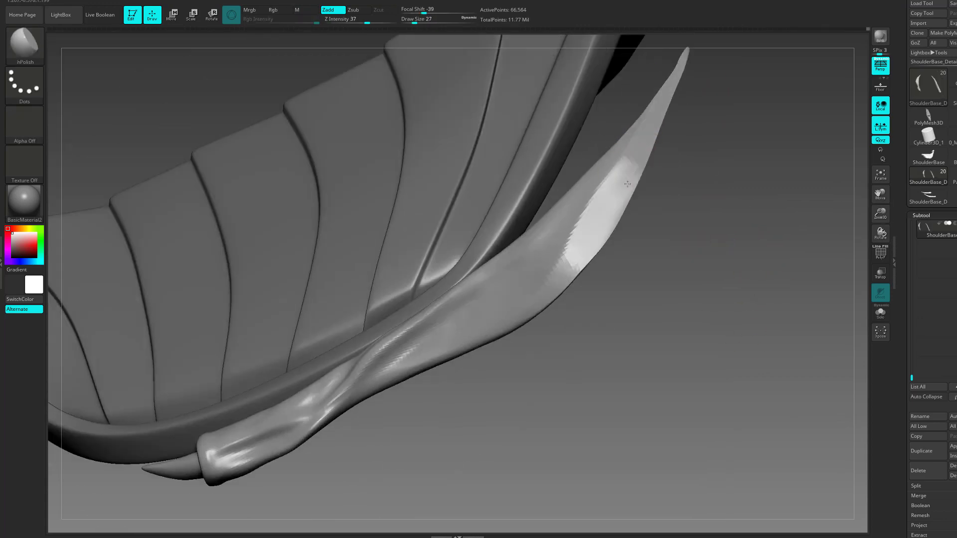
pyautogui.moveTo(881, 213); pyautogui.dragTo(876, 219)
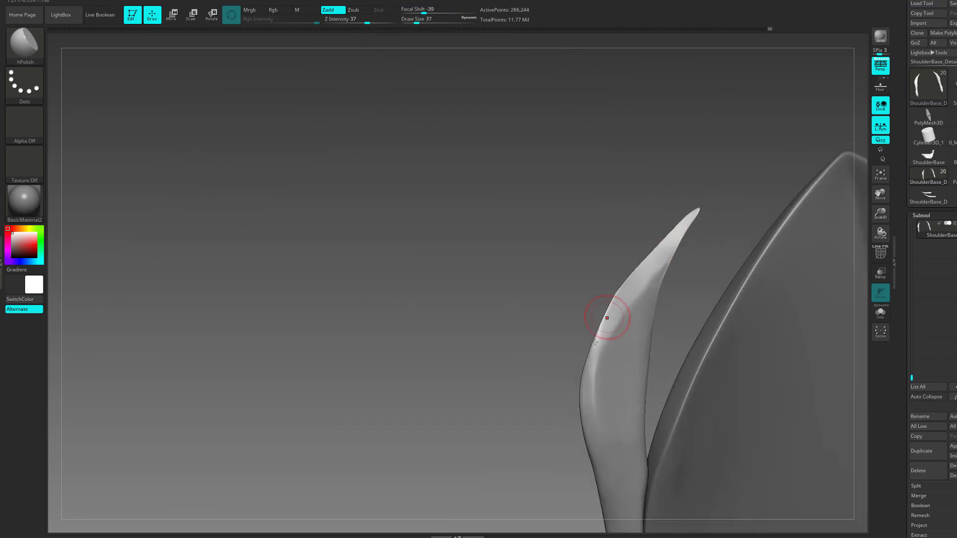
pyautogui.moveTo(607, 318)
pyautogui.mouseDown(button='right')
pyautogui.moveTo(586, 273)
pyautogui.moveTo(840, 451)
pyautogui.moveTo(434, 257)
pyautogui.moveTo(445, 181)
pyautogui.mouseUp(button='right')
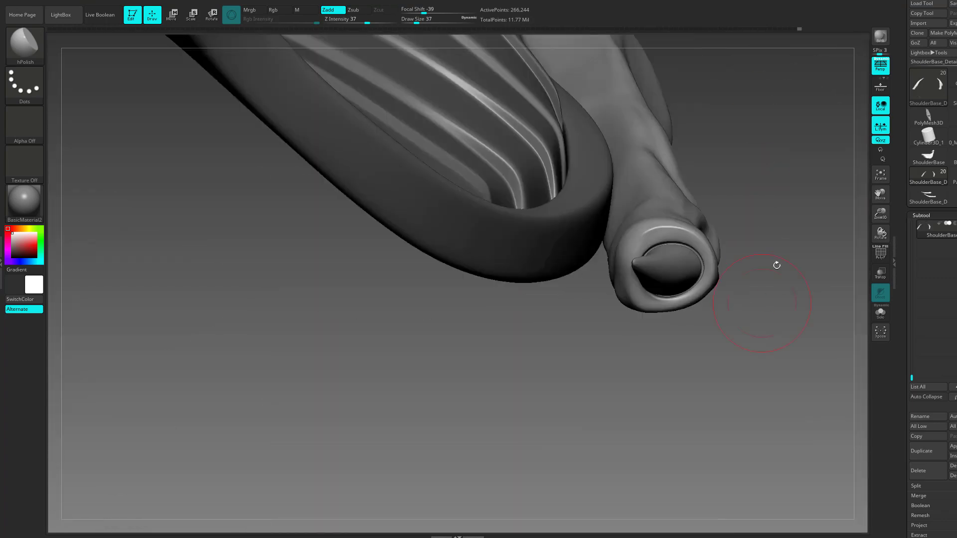
pyautogui.press('space')
pyautogui.moveTo(623, 257); pyautogui.dragTo(758, 293, button='right')
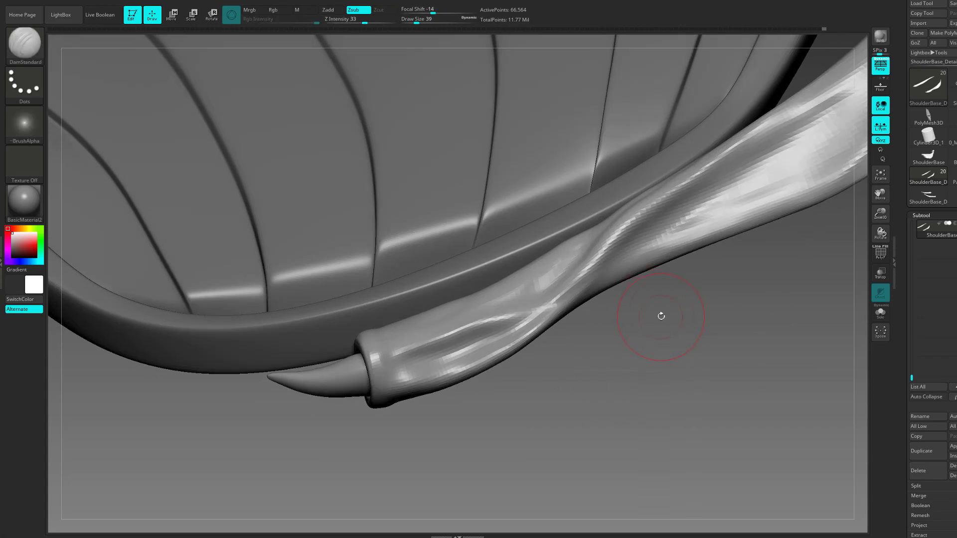
pyautogui.moveTo(661, 316); pyautogui.dragTo(400, 370, button='right')
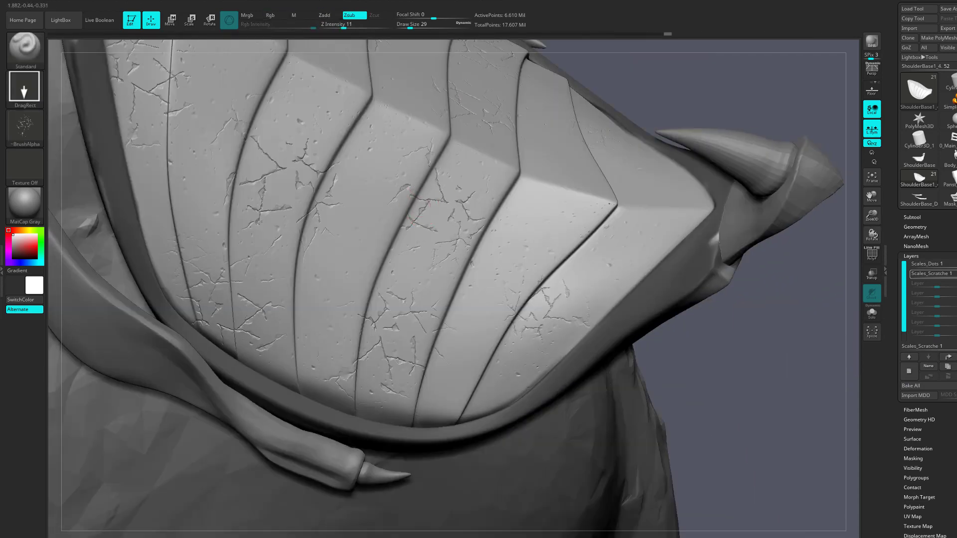
# Stamp Crack_03 and other crack alphas across the ribbed shell's scales on the scratches layer.
pyautogui.click(25, 127)
pyautogui.click(385, 246)
pyautogui.moveTo(329, 294); pyautogui.dragTo(359, 262)
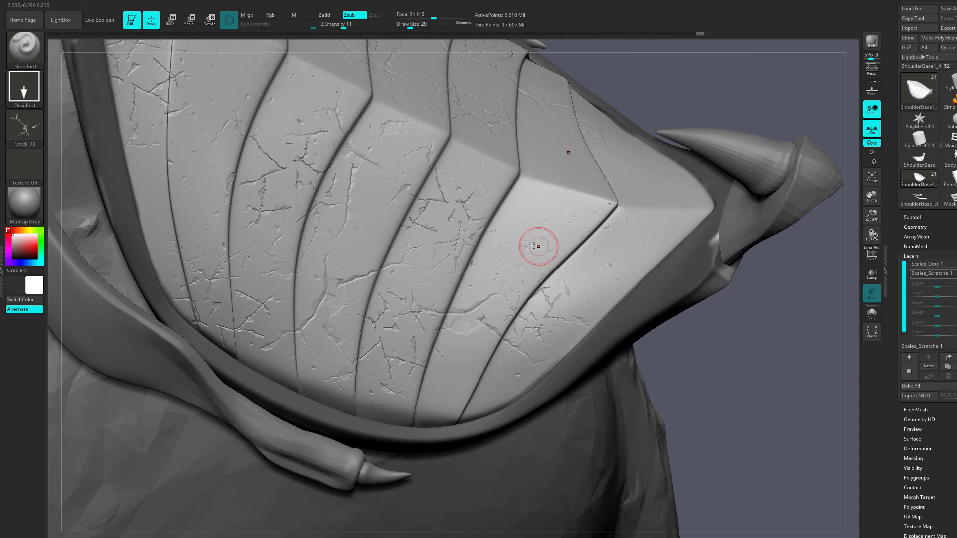
pyautogui.click(25, 127)
pyautogui.click(641, 302)
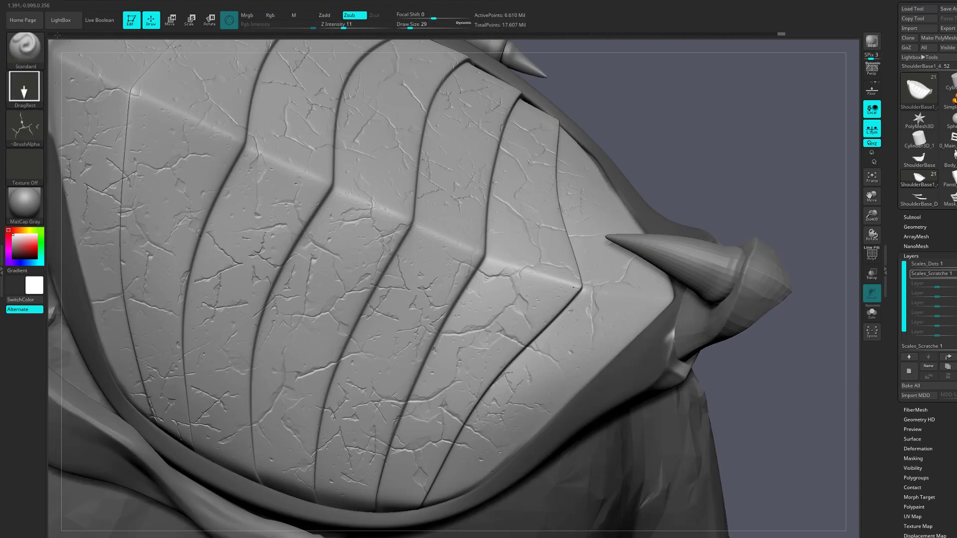
pyautogui.click(24, 127)
pyautogui.click(385, 246)
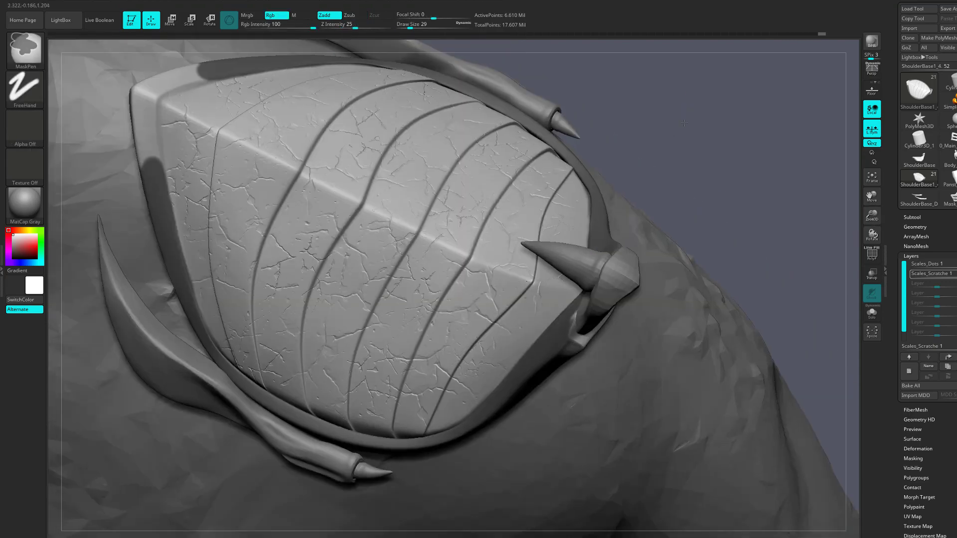
# Mask the ribbed shell's outer rim and subdivide the shell one more level.
pyautogui.press('space')
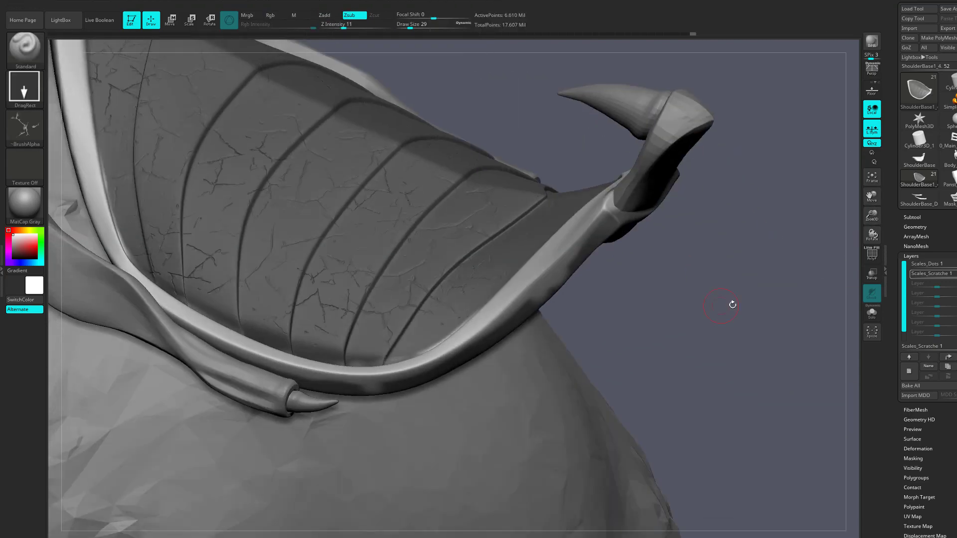
pyautogui.moveTo(733, 303); pyautogui.dragTo(538, 378)
pyautogui.hotkey('ctrl', 'd')
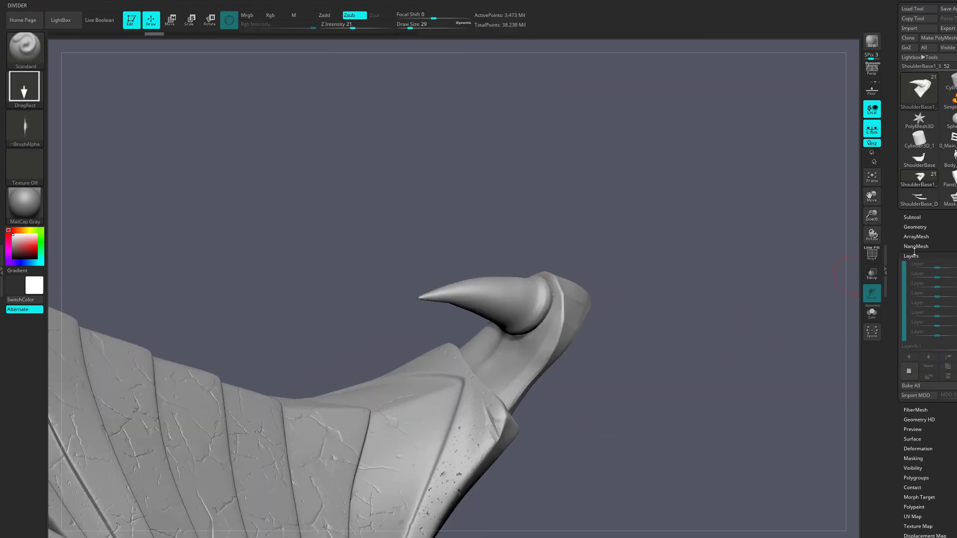
# Stamp slash marks on the horned tab with simple crack alphas on the Slashes layer.
pyautogui.moveTo(621, 334); pyautogui.dragTo(635, 277)
pyautogui.hotkey('ctrl', 'shift', 's')
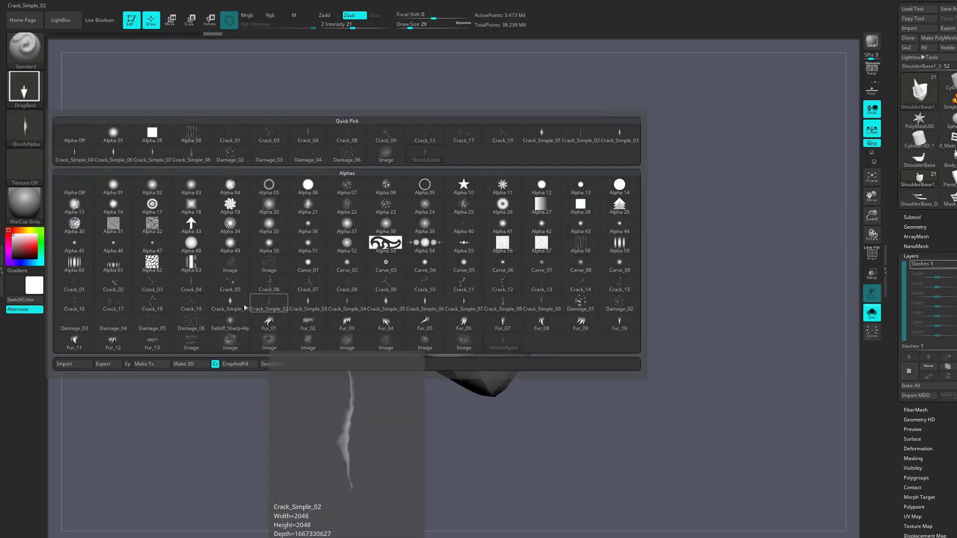
pyautogui.moveTo(574, 279); pyautogui.dragTo(595, 247)
pyautogui.moveTo(430, 227); pyautogui.dragTo(464, 240)
pyautogui.click(398, 245)
pyautogui.moveTo(100, 314); pyautogui.dragTo(513, 276)
# Select the ribbed shell and its detail layer, stamp the Alpha 56 wrinkle pattern on its scales, and mask the rim.
pyautogui.keyDown('alt'); pyautogui.click(513, 277); pyautogui.keyUp('alt')
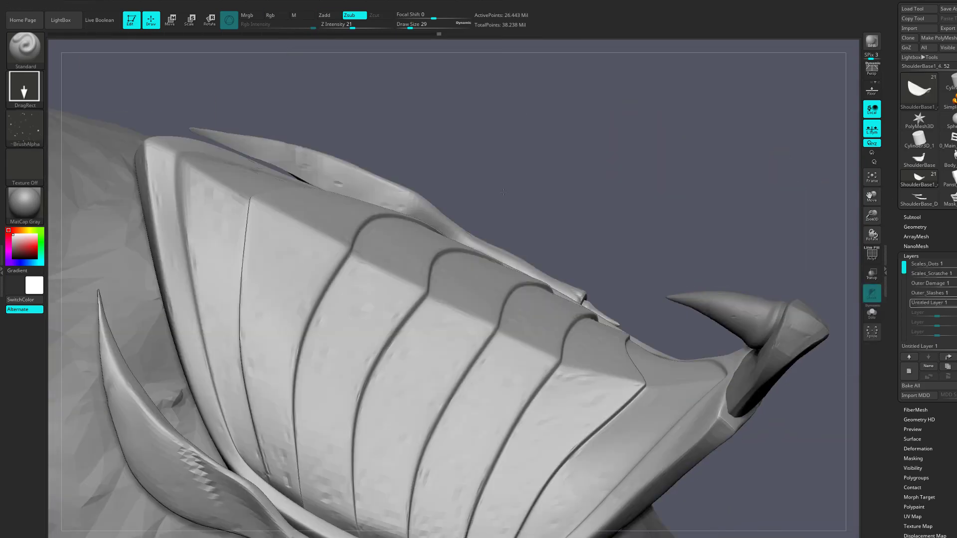
pyautogui.click(932, 293)
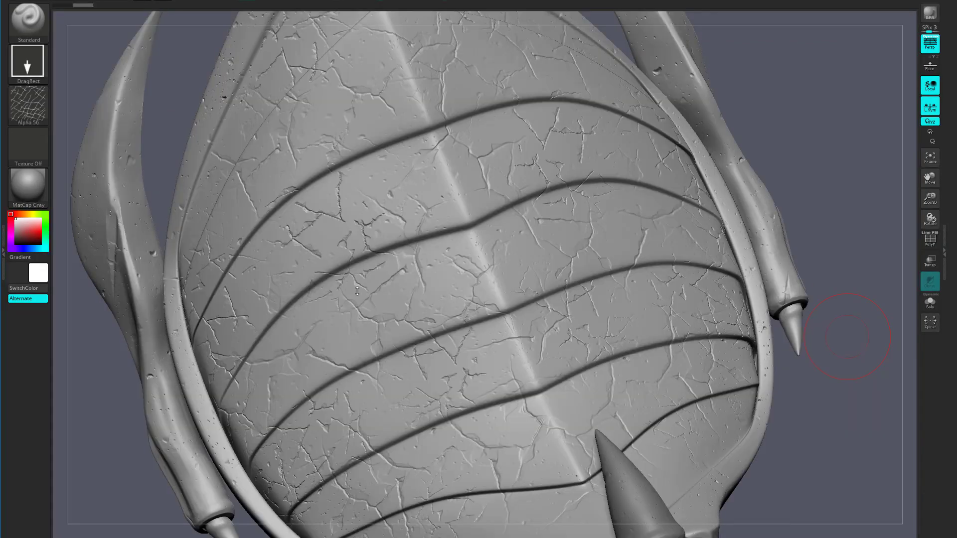
pyautogui.moveTo(848, 336); pyautogui.dragTo(777, 349)
pyautogui.moveTo(295, 349); pyautogui.dragTo(345, 398)
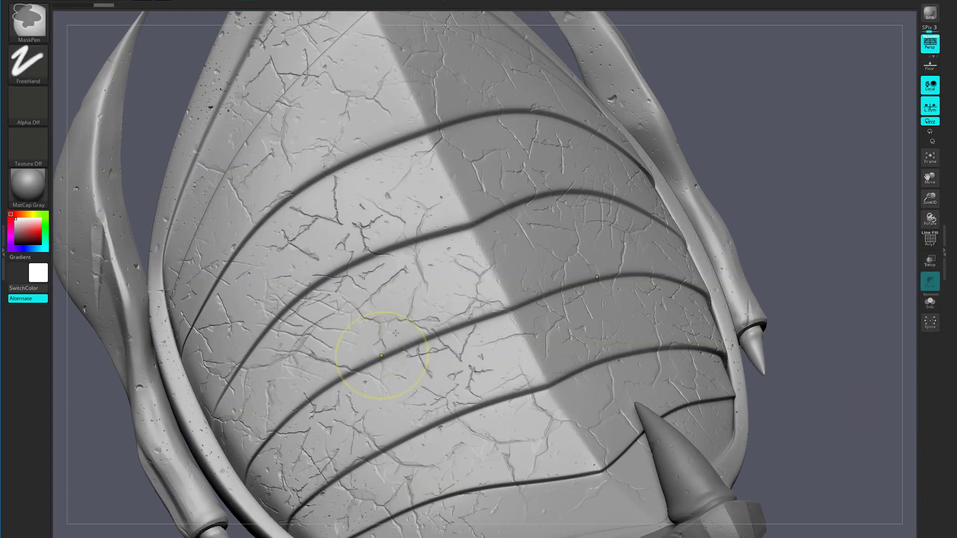
pyautogui.moveTo(309, 158); pyautogui.dragTo(300, 371, button='right')
pyautogui.moveTo(265, 275); pyautogui.dragTo(297, 286, button='right')
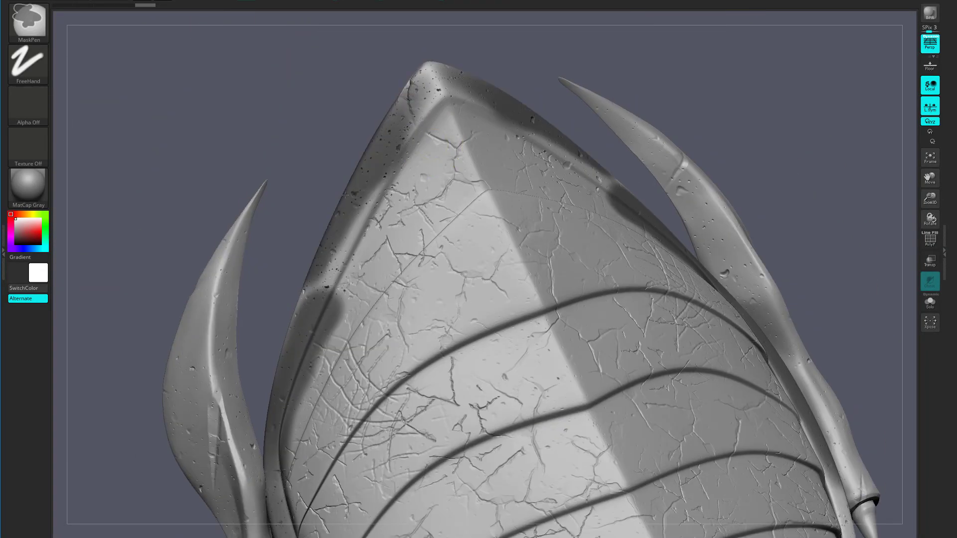
pyautogui.moveTo(290, 472); pyautogui.dragTo(298, 381, button='right')
pyautogui.moveTo(699, 459); pyautogui.dragTo(696, 480, button='right')
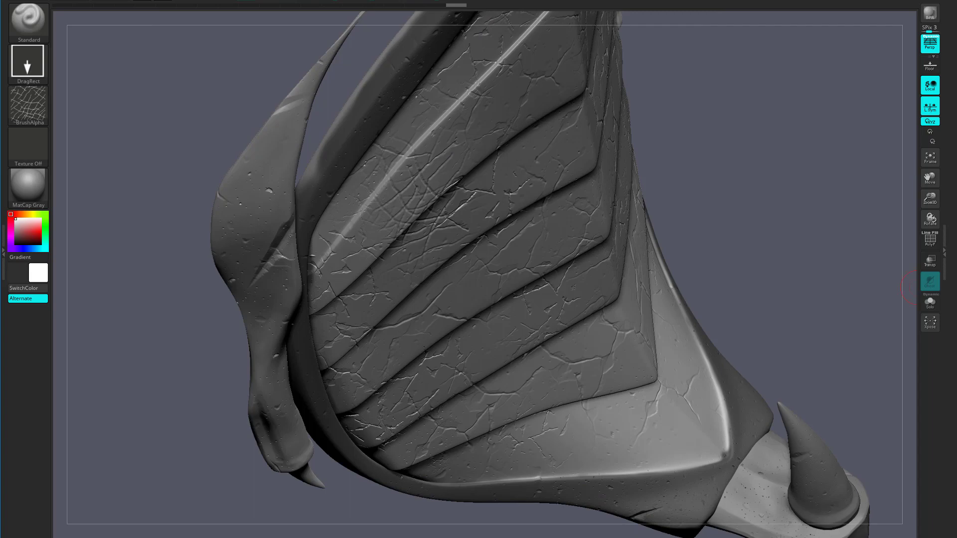
# Cover the remaining scales down to the shell's narrow end with fine wrinkles using Alpha 57 and Alpha 56.
pyautogui.moveTo(442, 18)
pyautogui.mouseDown(button='right')
pyautogui.moveTo(434, 325)
pyautogui.moveTo(443, 249)
pyautogui.mouseUp(button='right')
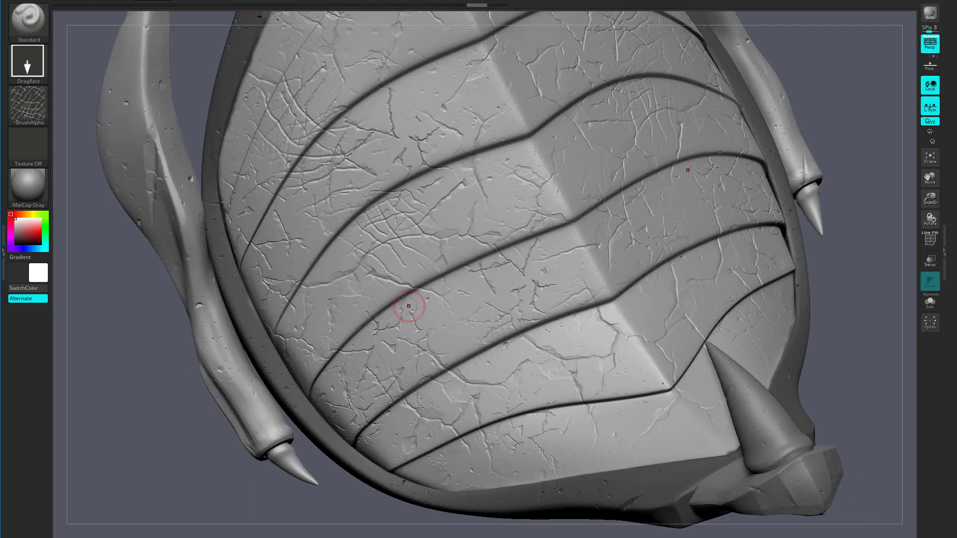
pyautogui.moveTo(355, 228); pyautogui.dragTo(606, 423, button='right')
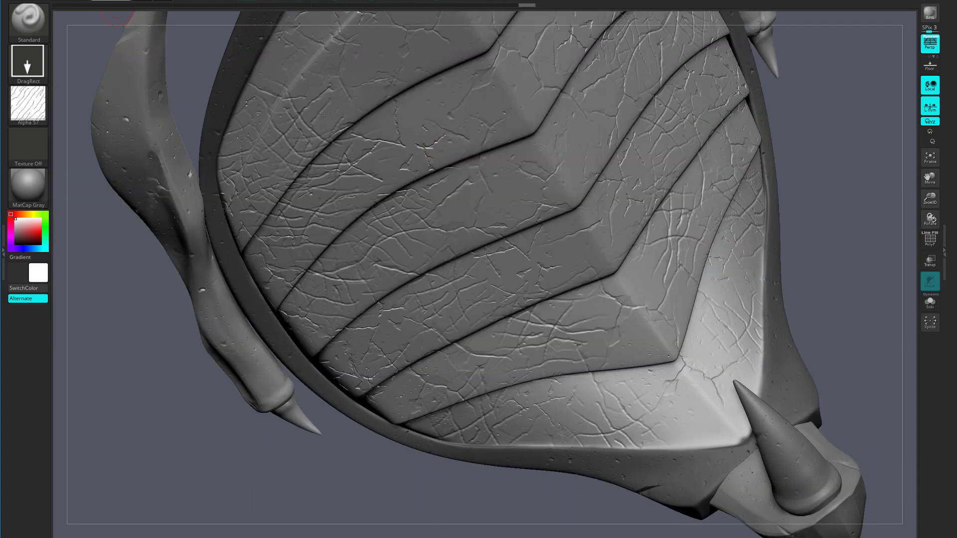
pyautogui.moveTo(116, 10)
pyautogui.mouseDown(button='right')
pyautogui.moveTo(349, 125)
pyautogui.moveTo(513, 60)
pyautogui.moveTo(863, 210)
pyautogui.mouseUp(button='right')
pyautogui.rightClick(514, 60)
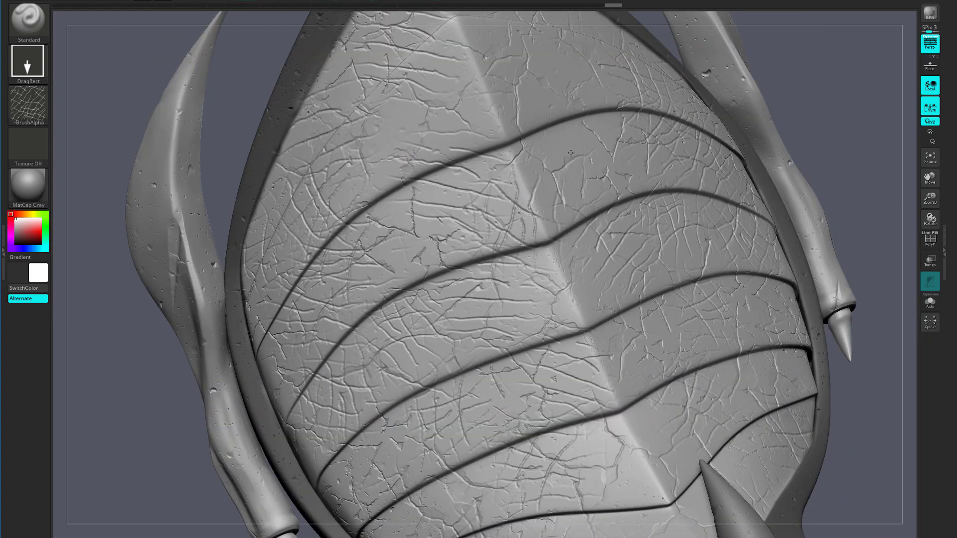
pyautogui.moveTo(491, 99)
pyautogui.mouseDown(button='right')
pyautogui.moveTo(315, 271)
pyautogui.moveTo(764, 253)
pyautogui.moveTo(332, 130)
pyautogui.moveTo(297, 143)
pyautogui.moveTo(394, 180)
pyautogui.moveTo(737, 171)
pyautogui.moveTo(791, 107)
pyautogui.moveTo(829, 124)
pyautogui.moveTo(661, 235)
pyautogui.mouseUp(button='right')
# Stamp small pit marks over the side strips and the shell's outer rim with a speckled alpha.
pyautogui.press('ctrl')
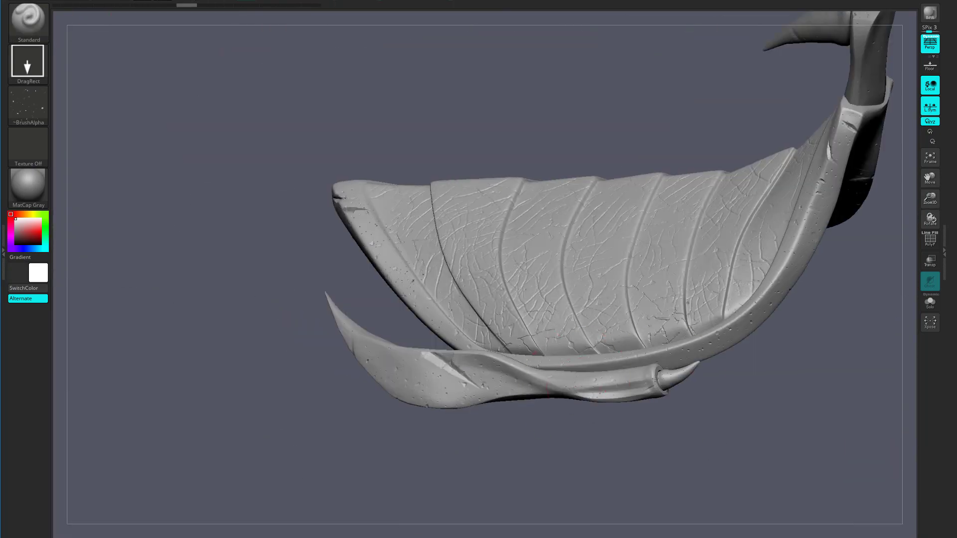
pyautogui.moveTo(748, 200)
pyautogui.mouseDown(button='right')
pyautogui.moveTo(835, 220)
pyautogui.moveTo(720, 210)
pyautogui.mouseUp(button='right')
pyautogui.moveTo(452, 314); pyautogui.dragTo(714, 263, button='right')
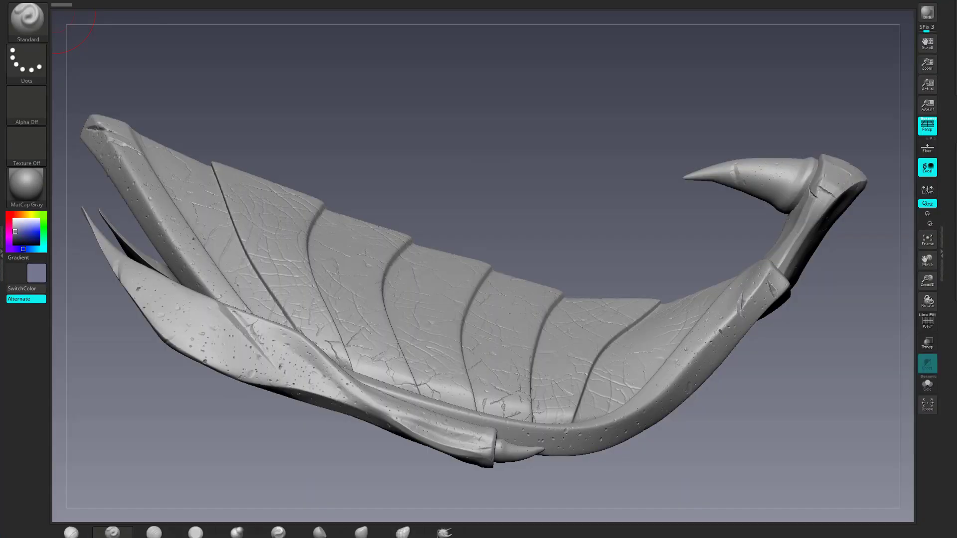
# Set up the sculpting brush with a different alpha and stroke type for detailing.
pyautogui.click(28, 20)
pyautogui.click(27, 105)
pyautogui.click(405, 208)
pyautogui.click(27, 62)
pyautogui.click(171, 73)
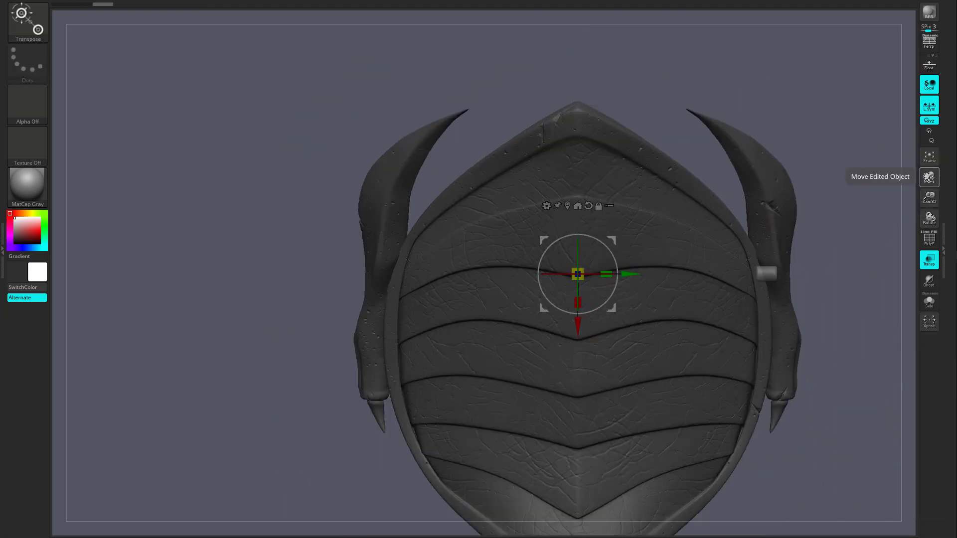
# Delete the active subtool and place the small cylindrical pin on the opposite side rim of the shell.
pyautogui.moveTo(929, 177); pyautogui.dragTo(930, 159)
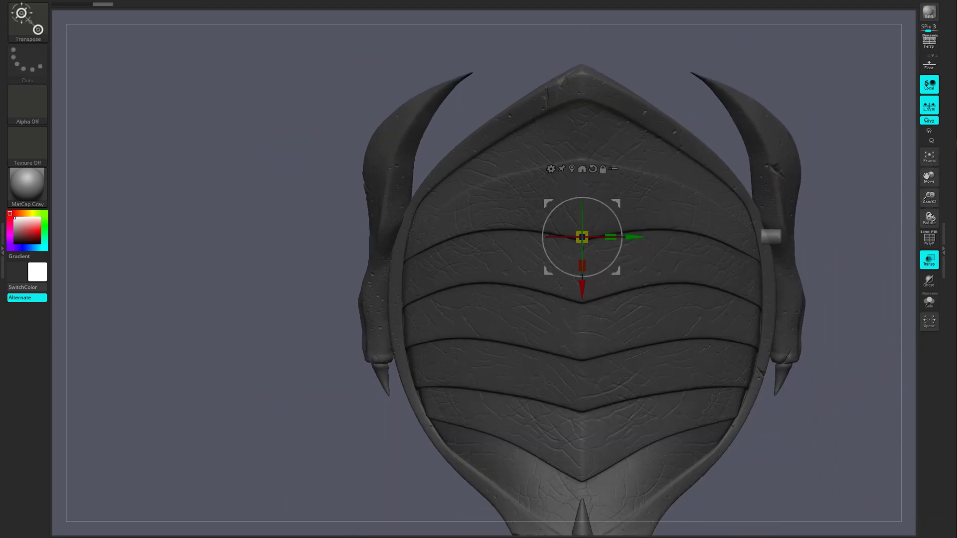
pyautogui.press('q')
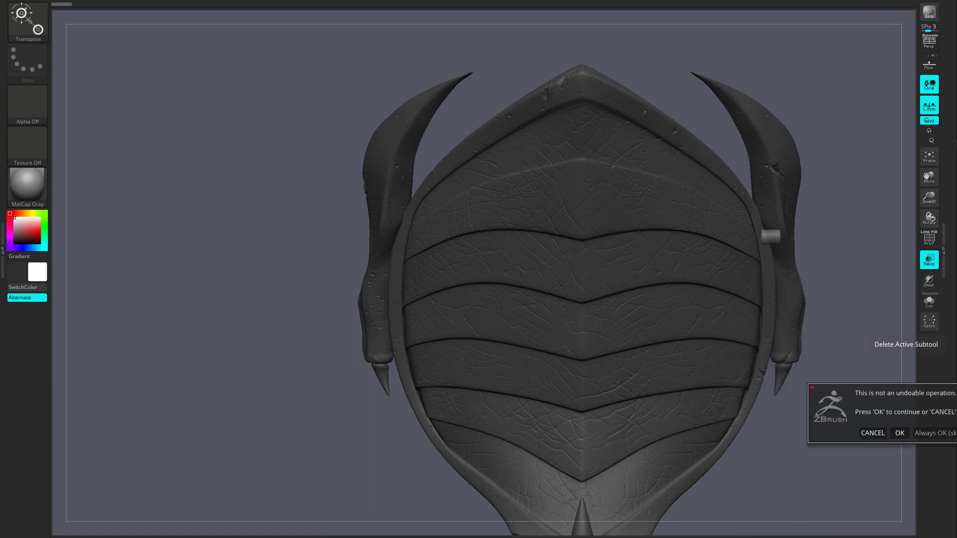
pyautogui.click(900, 433)
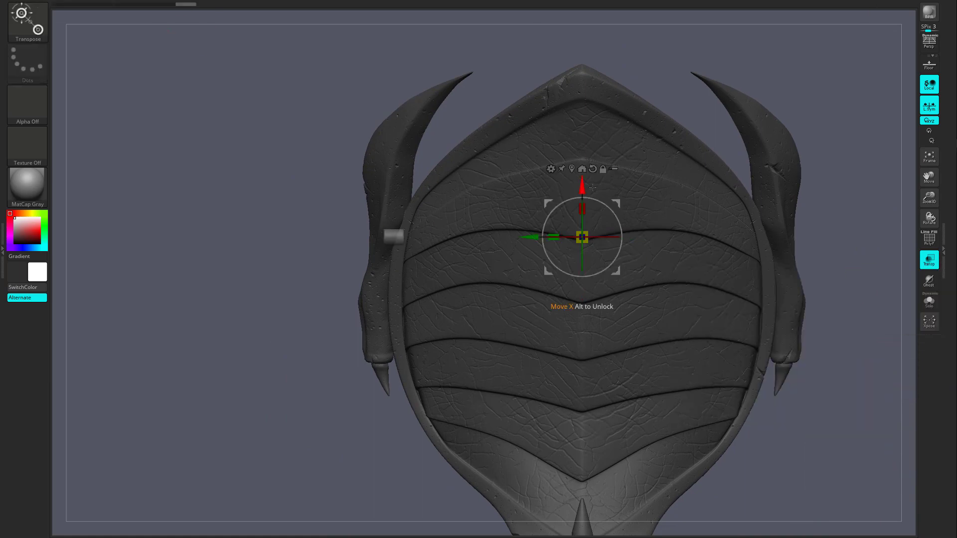
pyautogui.click(900, 358)
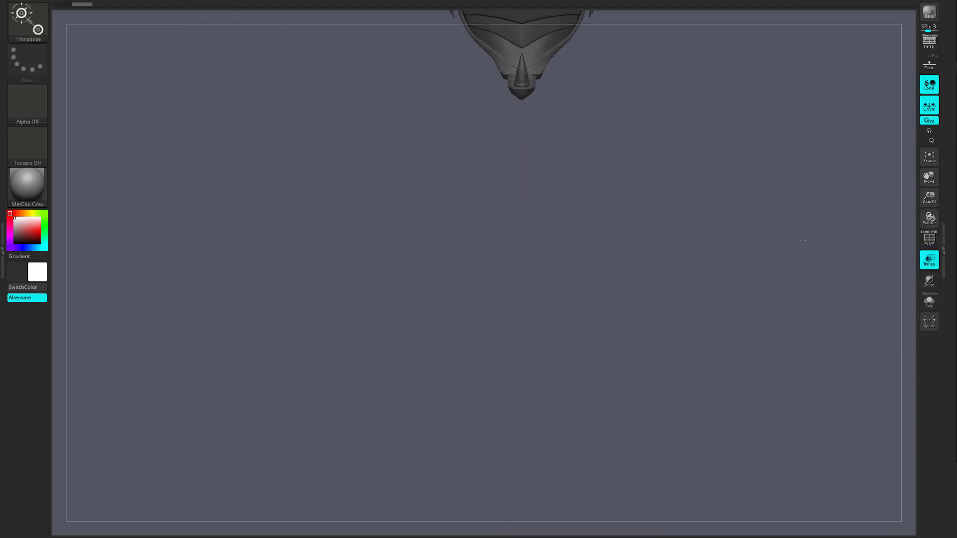
pyautogui.press('w')
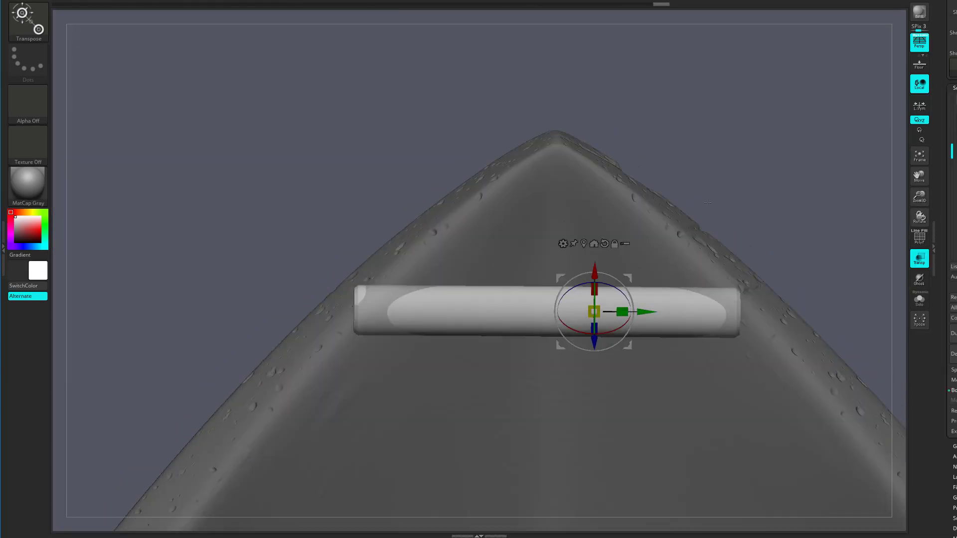
# Adjust the position of the cylindrical pins at the shell's pointed end and side rim, and isolate the armour subtool.
pyautogui.moveTo(642, 309); pyautogui.dragTo(643, 331)
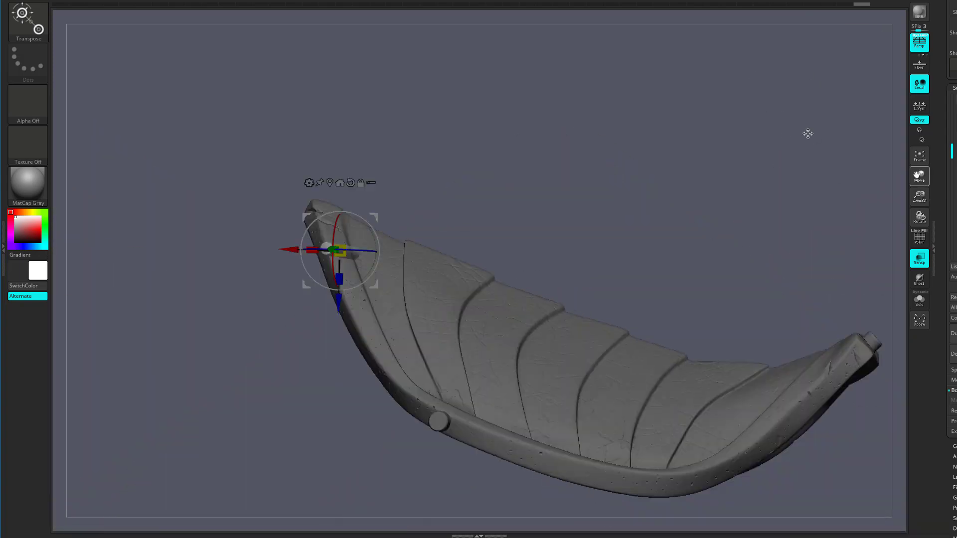
pyautogui.moveTo(808, 133); pyautogui.dragTo(727, 214)
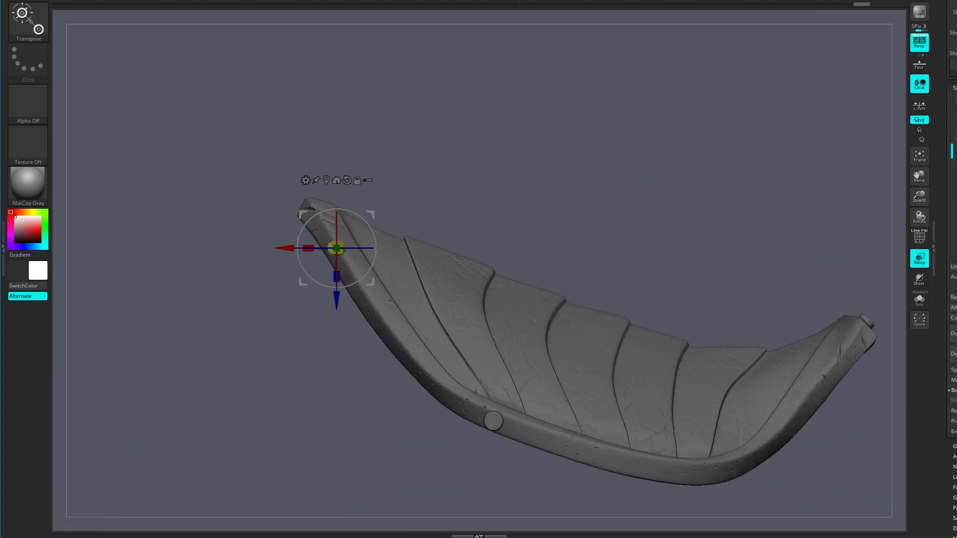
pyautogui.click(953, 354)
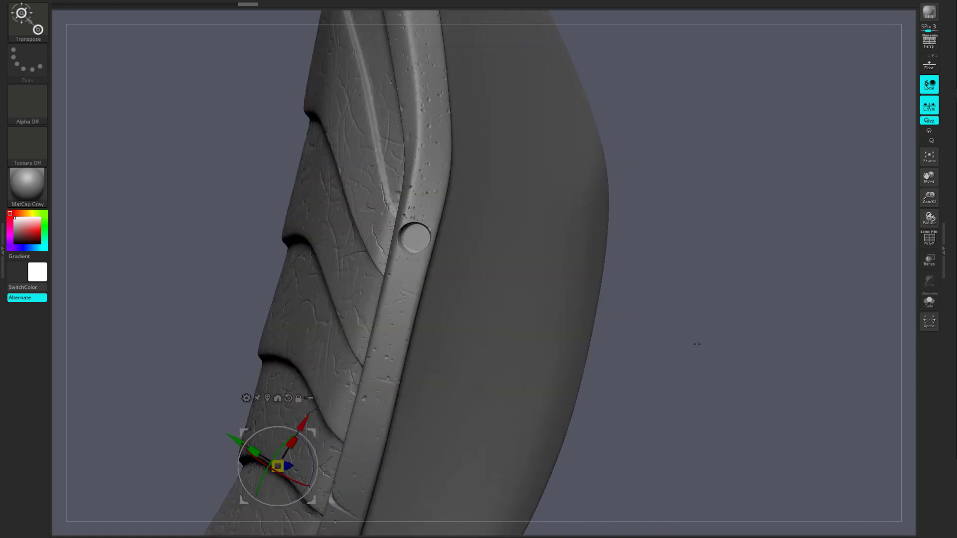
pyautogui.moveTo(230, 436); pyautogui.dragTo(232, 438)
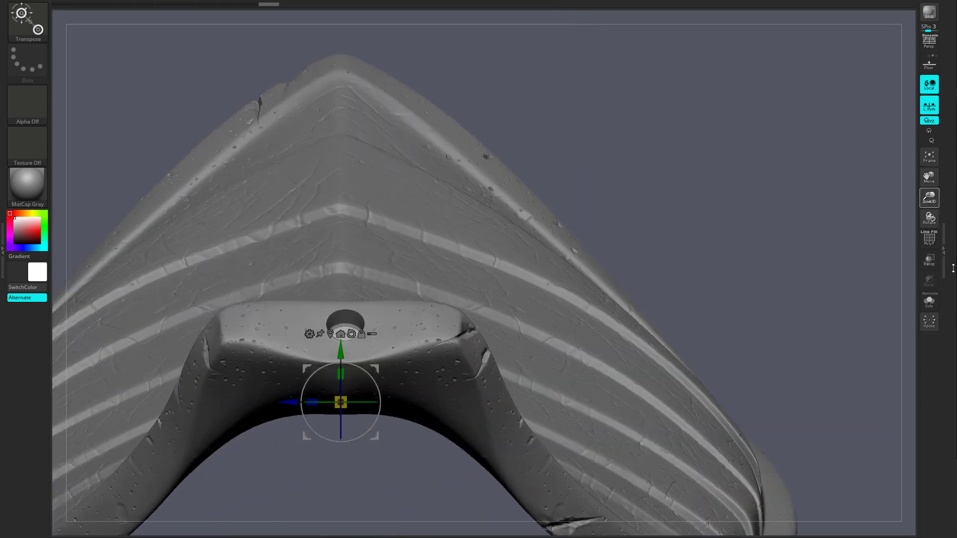
pyautogui.click(929, 301)
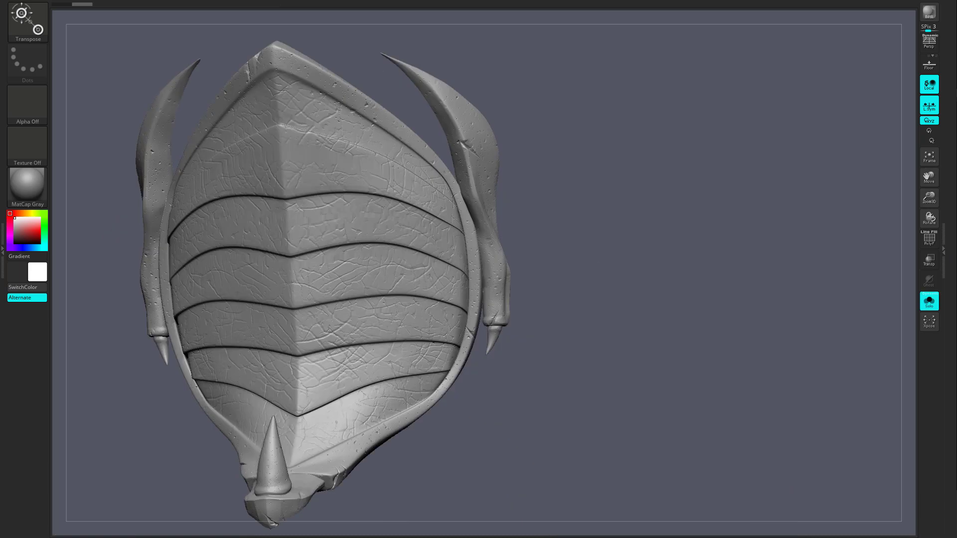
pyautogui.click(900, 433)
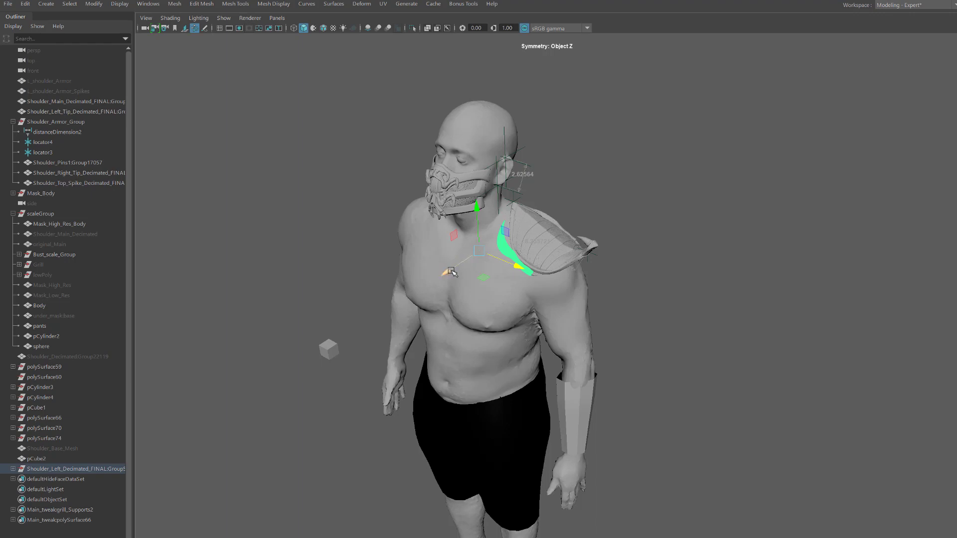
# In Maya, move the left shoulder strip off the shell and snap its end face onto the cube with the Snap Together Tool.
pyautogui.moveTo(451, 271); pyautogui.dragTo(441, 280)
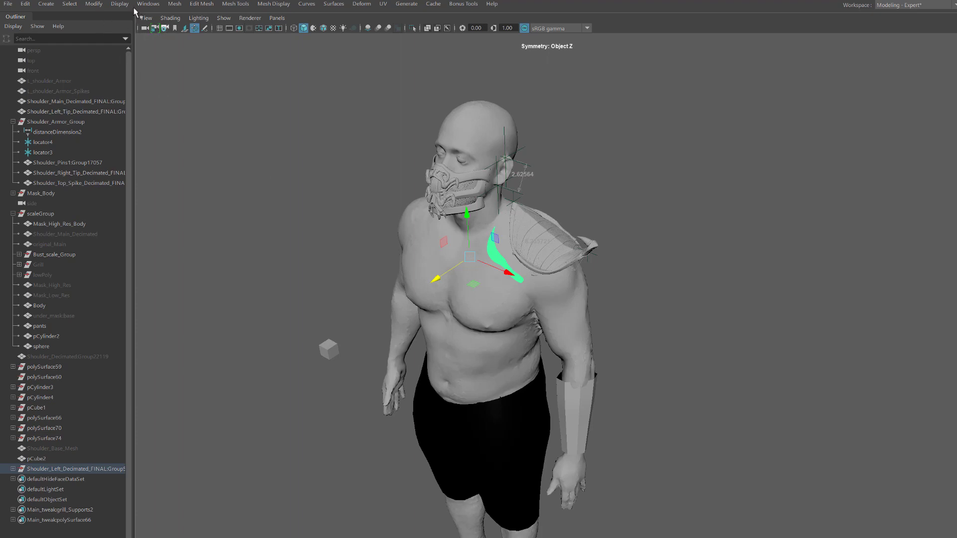
pyautogui.click(95, 4)
pyautogui.click(115, 123)
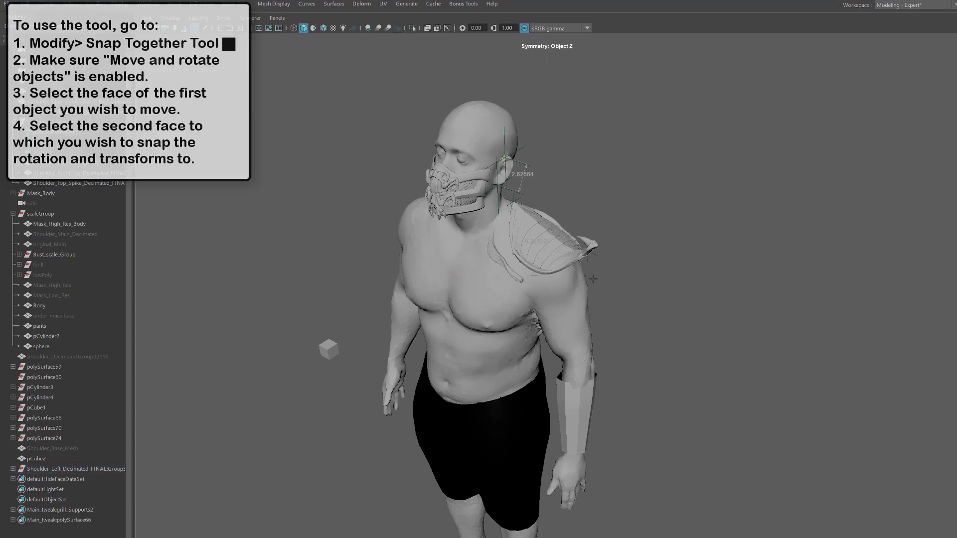
pyautogui.scroll(3, 593, 279)
pyautogui.scroll(2, 573, 284)
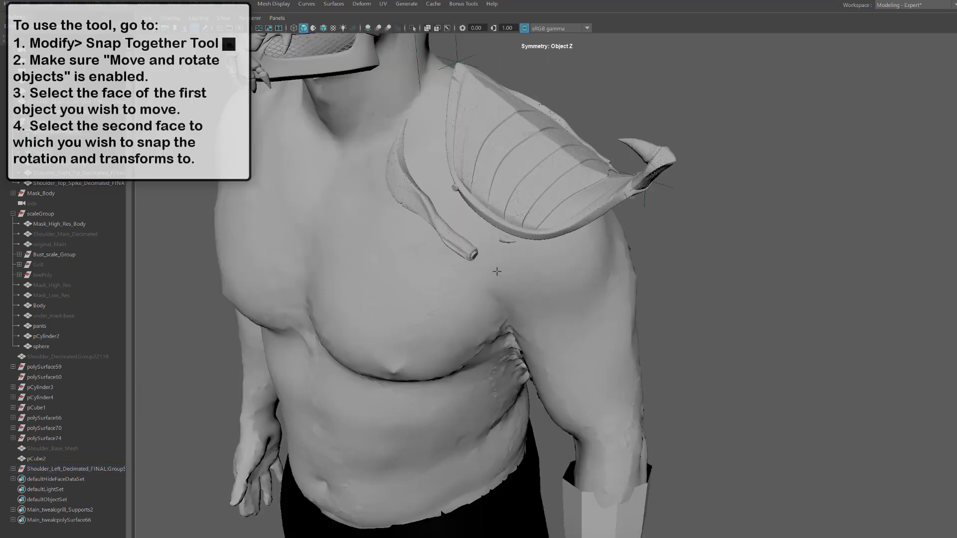
pyautogui.scroll(2, 497, 271)
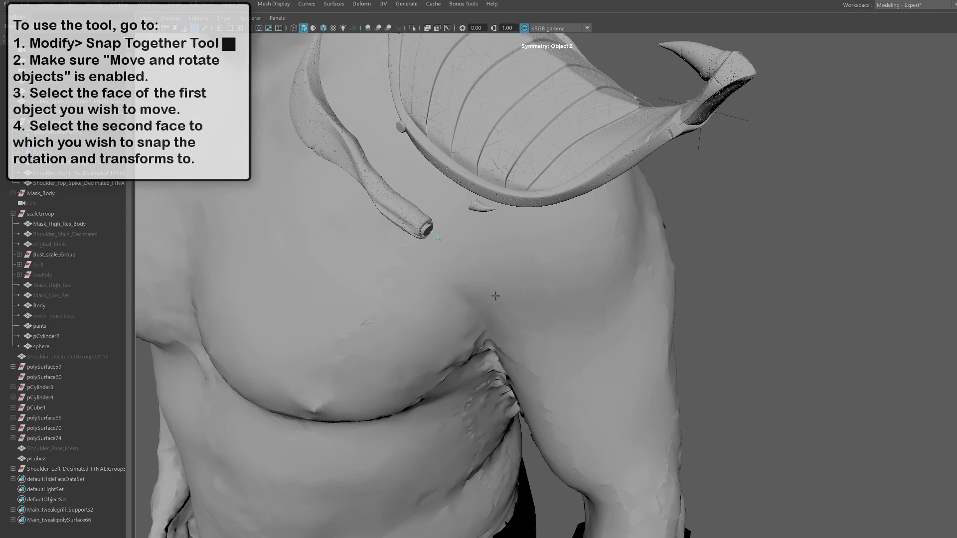
pyautogui.scroll(-2, 489, 292)
pyautogui.scroll(-2, 434, 344)
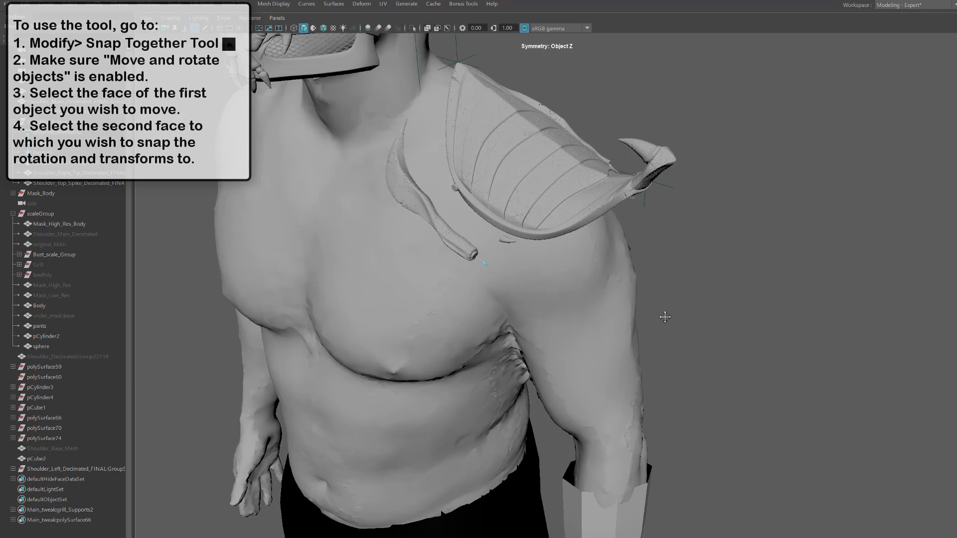
pyautogui.scroll(3, 672, 312)
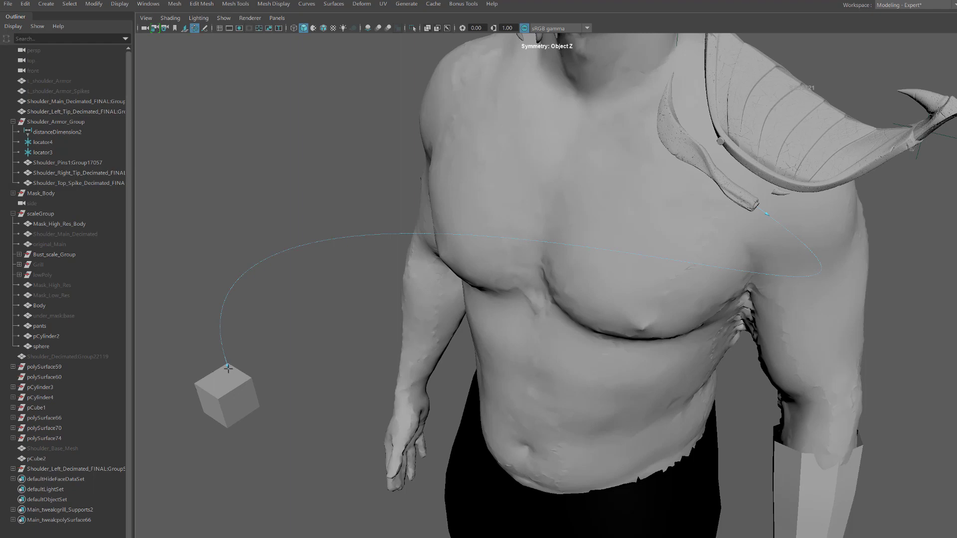
pyautogui.click(228, 368)
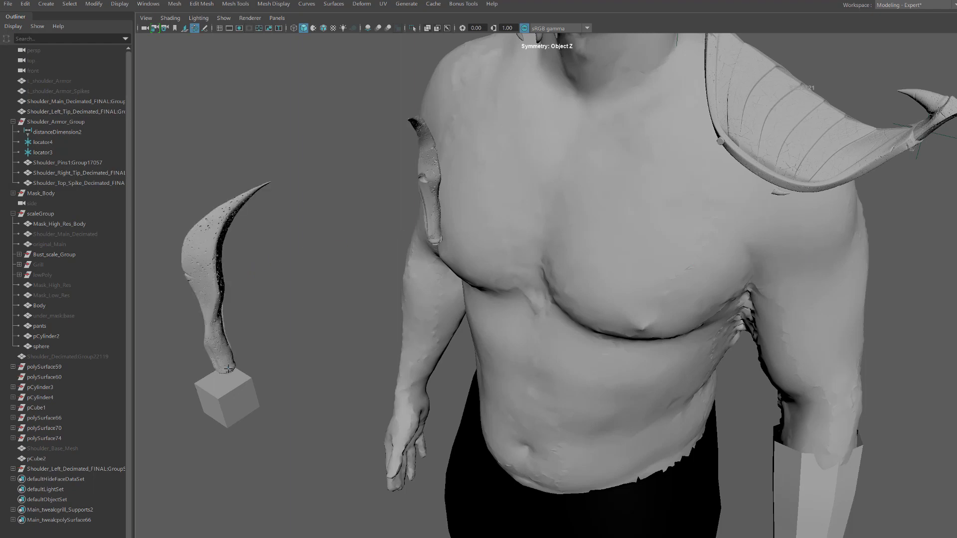
# Move polySurface79 and polySurface80 out of the Shoulder_Left_Decimated_FINAL group to the top level of the scene.
pyautogui.scroll(-3, 257, 359)
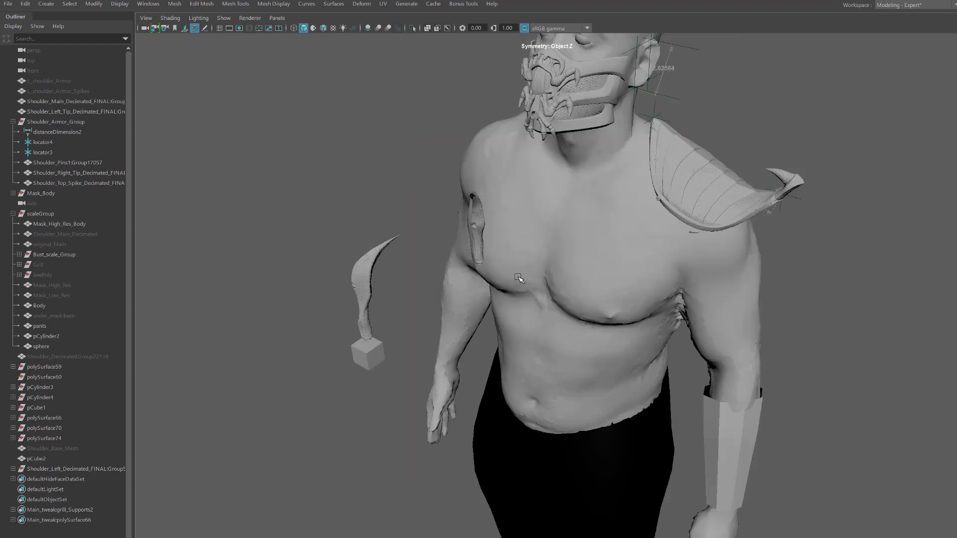
pyautogui.moveTo(498, 269)
pyautogui.keyDown('alt'); pyautogui.mouseDown()
pyautogui.moveTo(487, 267)
pyautogui.moveTo(500, 270)
pyautogui.mouseUp(); pyautogui.keyUp('alt')
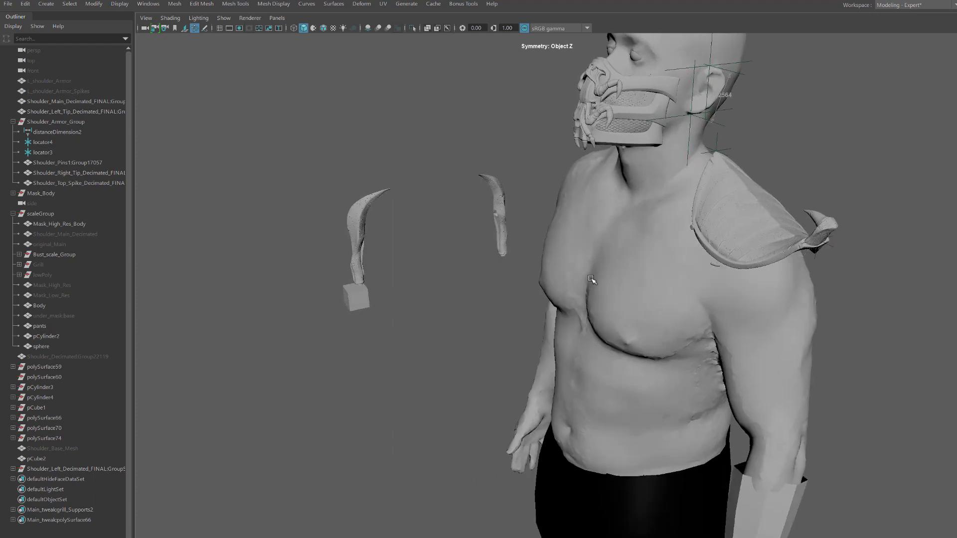
pyautogui.moveTo(469, 278)
pyautogui.keyDown('alt'); pyautogui.mouseDown(button='middle')
pyautogui.moveTo(457, 285)
pyautogui.moveTo(465, 286)
pyautogui.mouseUp(button='middle'); pyautogui.keyUp('alt')
pyautogui.keyDown('alt'); pyautogui.moveTo(443, 287); pyautogui.dragTo(435, 287); pyautogui.keyUp('alt')
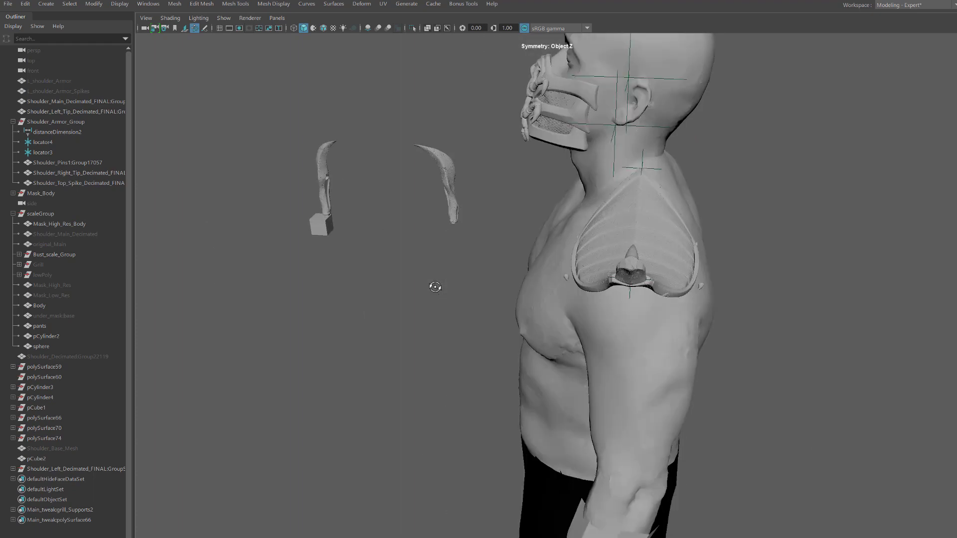
pyautogui.keyDown('alt'); pyautogui.moveTo(435, 287); pyautogui.dragTo(279, 274); pyautogui.keyUp('alt')
pyautogui.click(369, 222)
pyautogui.click(279, 273)
pyautogui.click(13, 470)
pyautogui.click(49, 489)
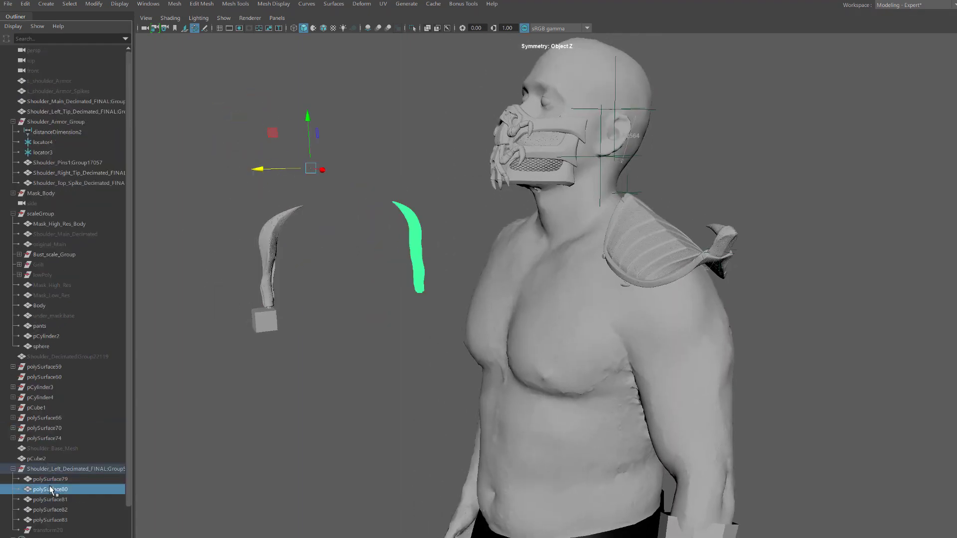
pyautogui.keyDown('shift'); pyautogui.click(49, 479); pyautogui.keyUp('shift')
pyautogui.moveTo(50, 479); pyautogui.dragTo(45, 99)
# Unparent the Shoulder_Right_Tip_Decimated_FINAL object from Shoulder_Armor_Group.
pyautogui.click(53, 234)
pyautogui.click(49, 233)
pyautogui.moveTo(50, 234); pyautogui.dragTo(45, 109)
pyautogui.click(330, 269)
pyautogui.keyDown('alt'); pyautogui.moveTo(329, 270); pyautogui.dragTo(412, 316); pyautogui.keyUp('alt')
pyautogui.scroll(5, 408, 281)
pyautogui.keyDown('alt'); pyautogui.moveTo(408, 281); pyautogui.dragTo(485, 327); pyautogui.keyUp('alt')
pyautogui.scroll(-5, 485, 327)
pyautogui.click(598, 349)
pyautogui.scroll(3, 368, 275)
pyautogui.click(367, 275)
pyautogui.keyDown('alt'); pyautogui.moveTo(368, 276); pyautogui.dragTo(449, 299); pyautogui.keyUp('alt')
pyautogui.hotkey('shift', 'p')
# Select the rim pins together with the main shoulder shell and isolate them in the viewport.
pyautogui.keyDown('alt'); pyautogui.moveTo(539, 352); pyautogui.dragTo(623, 349); pyautogui.keyUp('alt')
pyautogui.click(593, 344)
pyautogui.keyDown('alt'); pyautogui.moveTo(752, 292); pyautogui.dragTo(610, 304); pyautogui.keyUp('alt')
pyautogui.keyDown('shift'); pyautogui.click(660, 326); pyautogui.keyUp('shift')
pyautogui.hotkey('ctrl', '1')
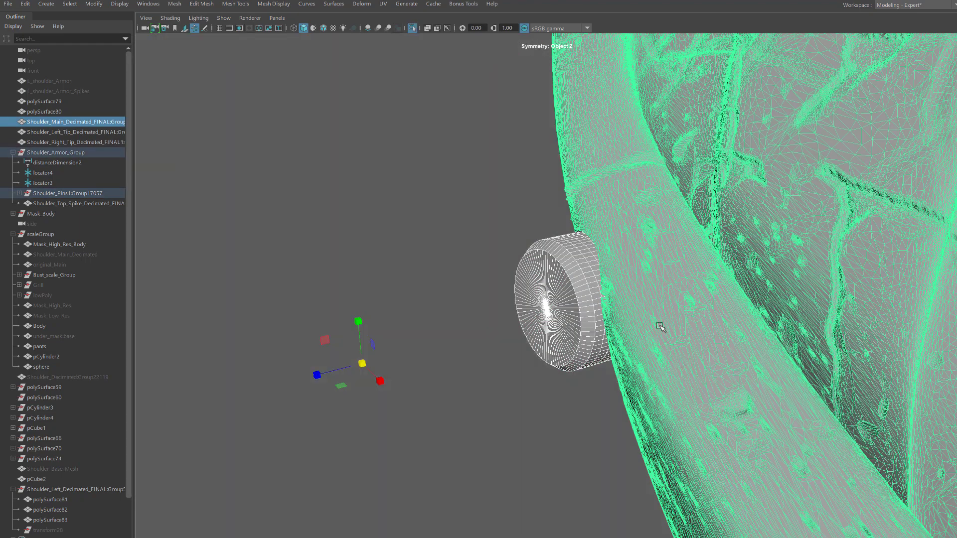
# Move the rim pin polySurface86 out of the Shoulder_Pins1 group and turn off the isolated view.
pyautogui.click(551, 300)
pyautogui.press('f')
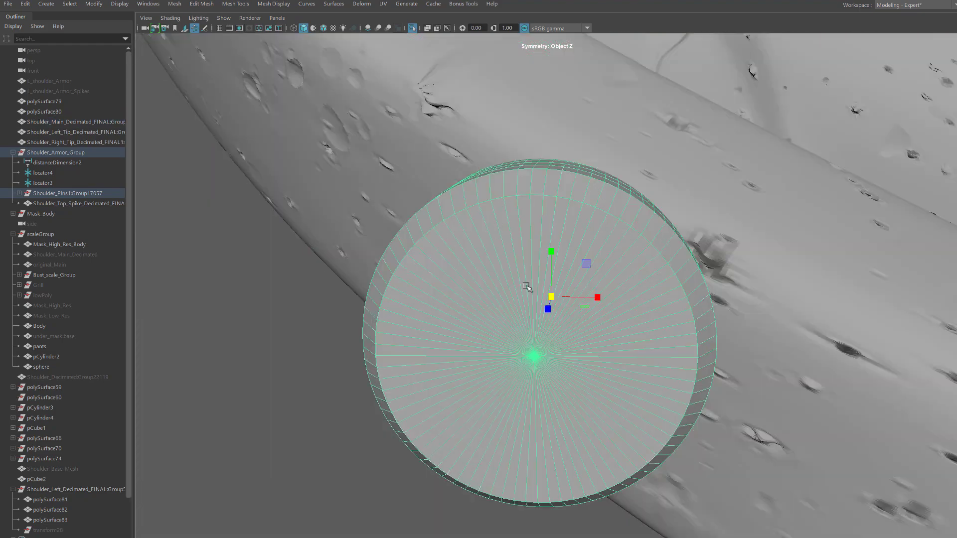
pyautogui.scroll(-10, 552, 297)
pyautogui.press('f')
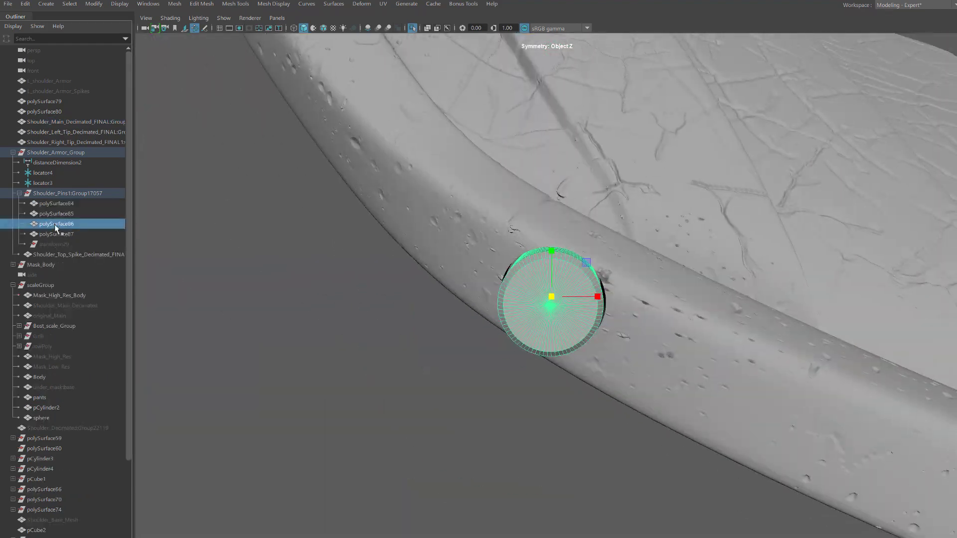
pyautogui.moveTo(54, 162); pyautogui.dragTo(54, 152, button='middle')
pyautogui.scroll(-5, 474, 413)
pyautogui.hotkey('ctrl', '1')
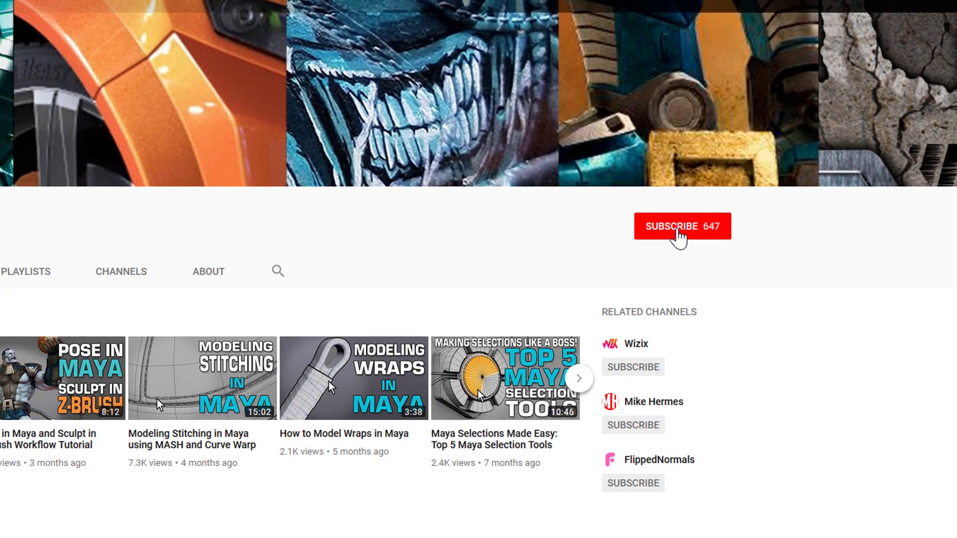
# Subscribe to the YouTube channel and turn on notifications for every new video.
pyautogui.click(679, 237)
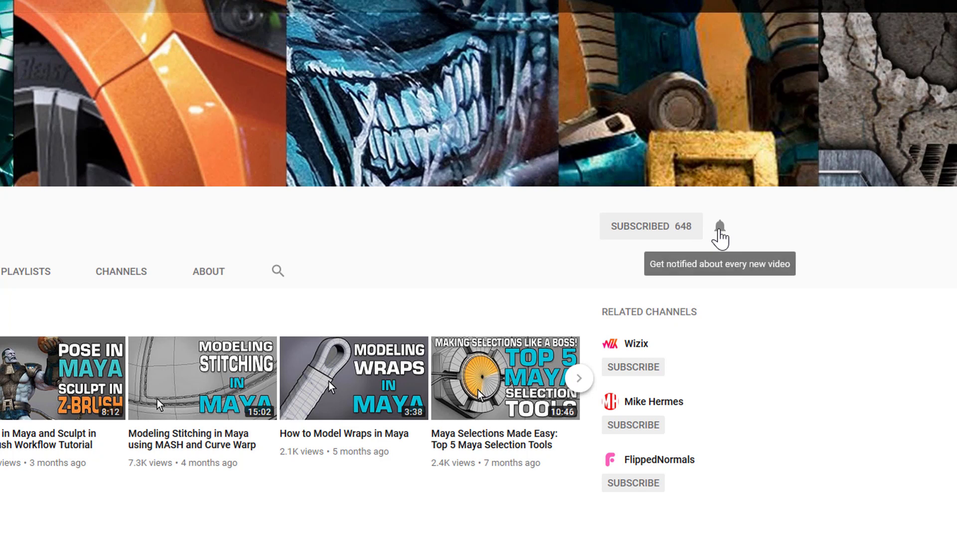
pyautogui.click(720, 229)
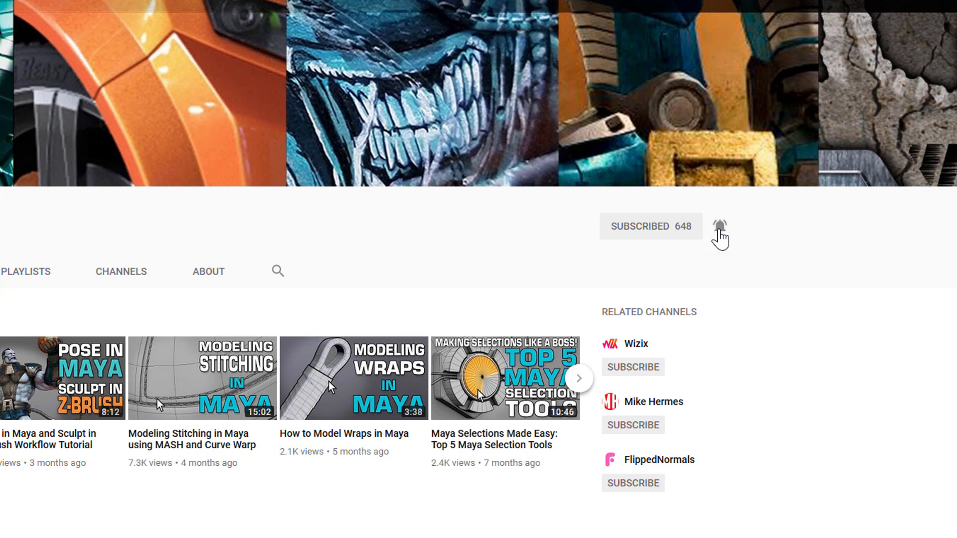